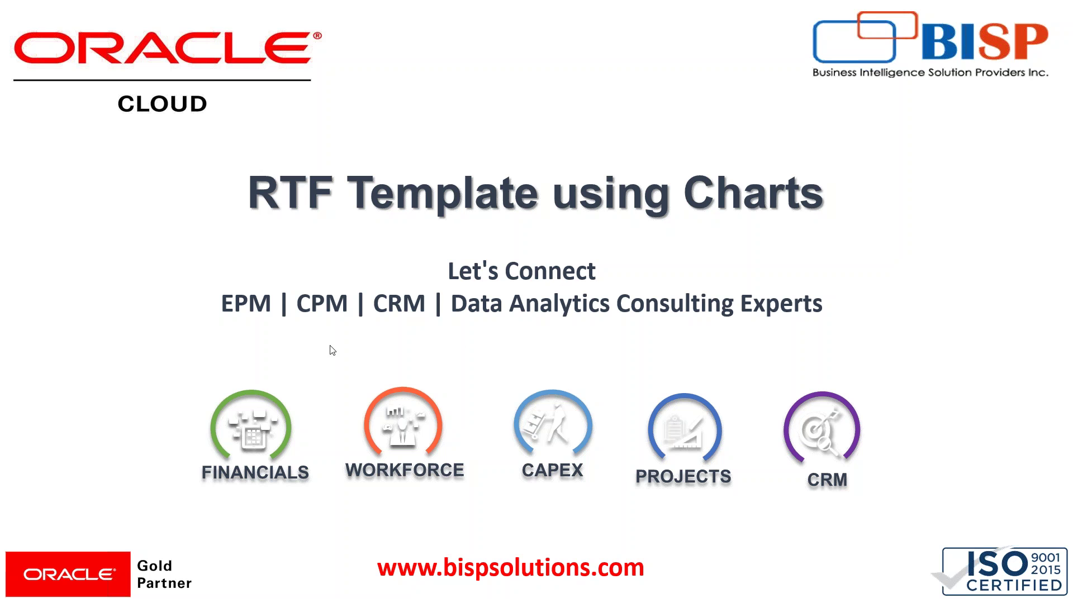
# End the slide show, switch to the Oracle catalog in Edge, and create a new data model.
pyautogui.press('Escape')
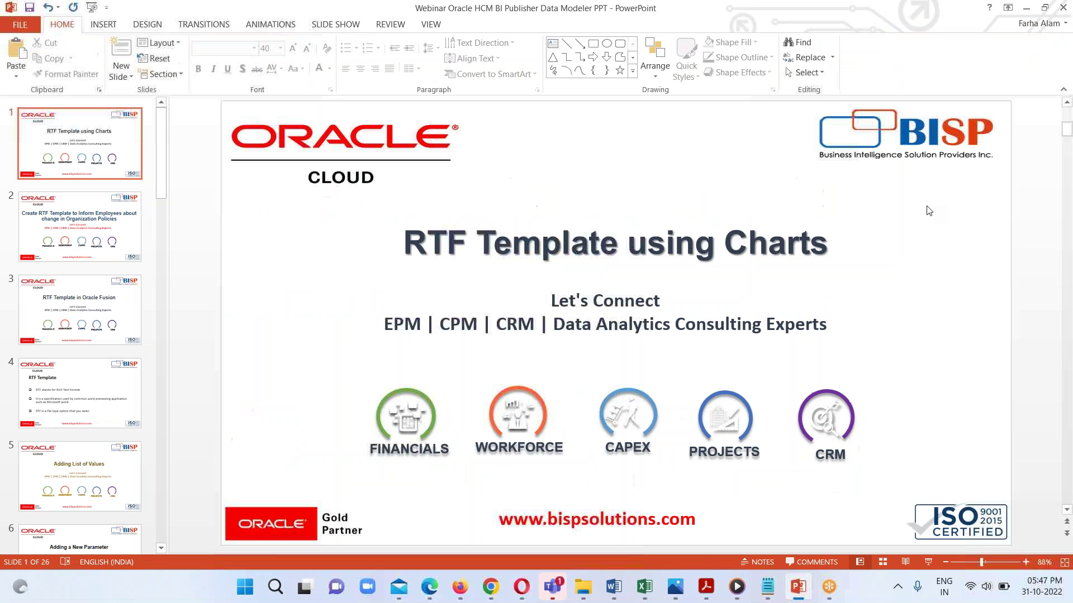
pyautogui.moveTo(430, 589)
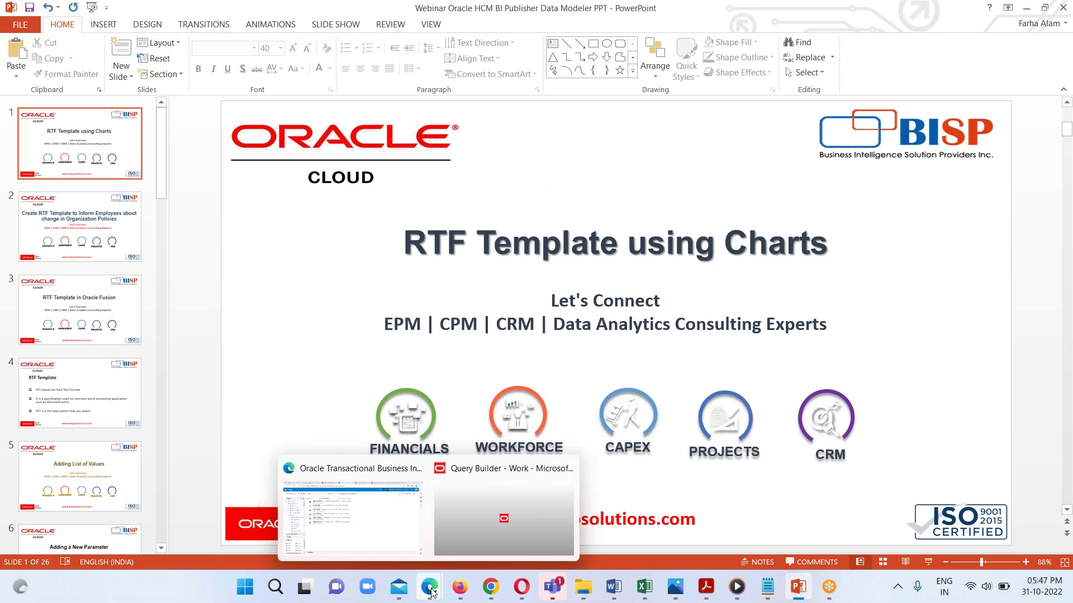
pyautogui.click(383, 530)
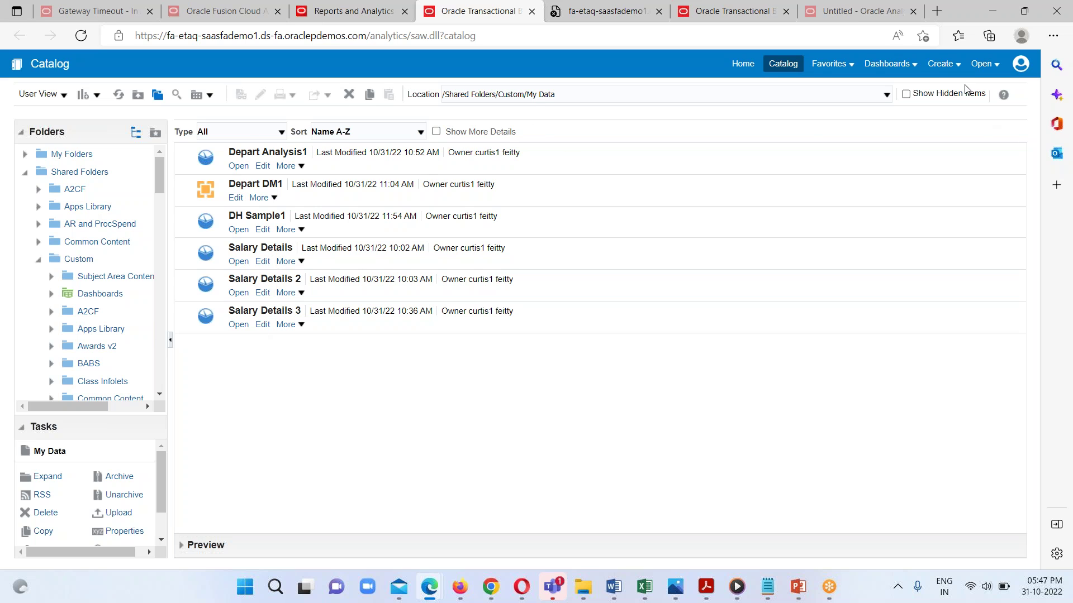
pyautogui.click(944, 65)
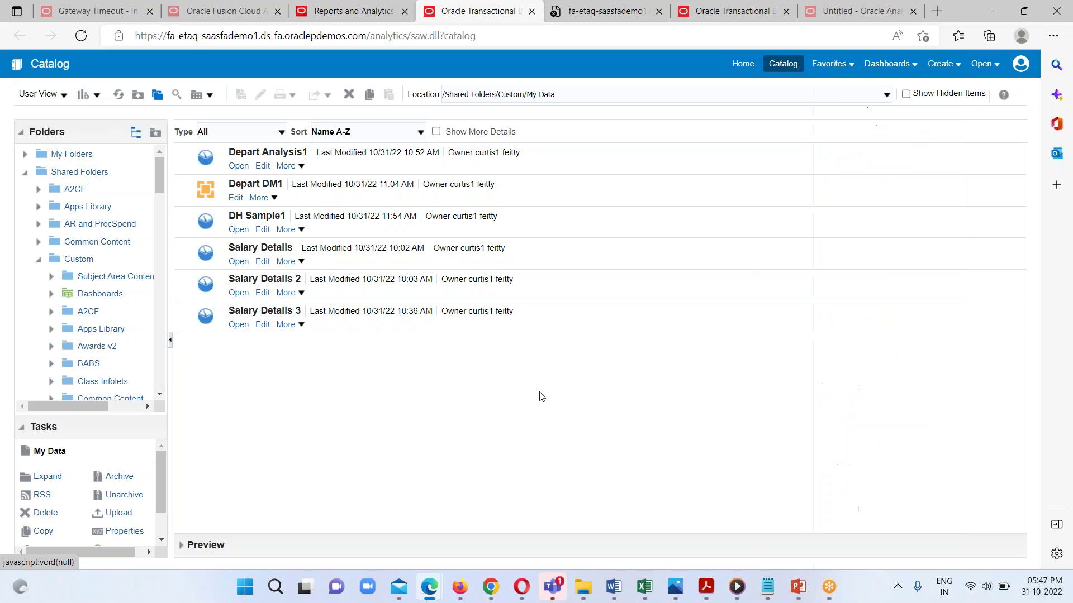
pyautogui.click(943, 65)
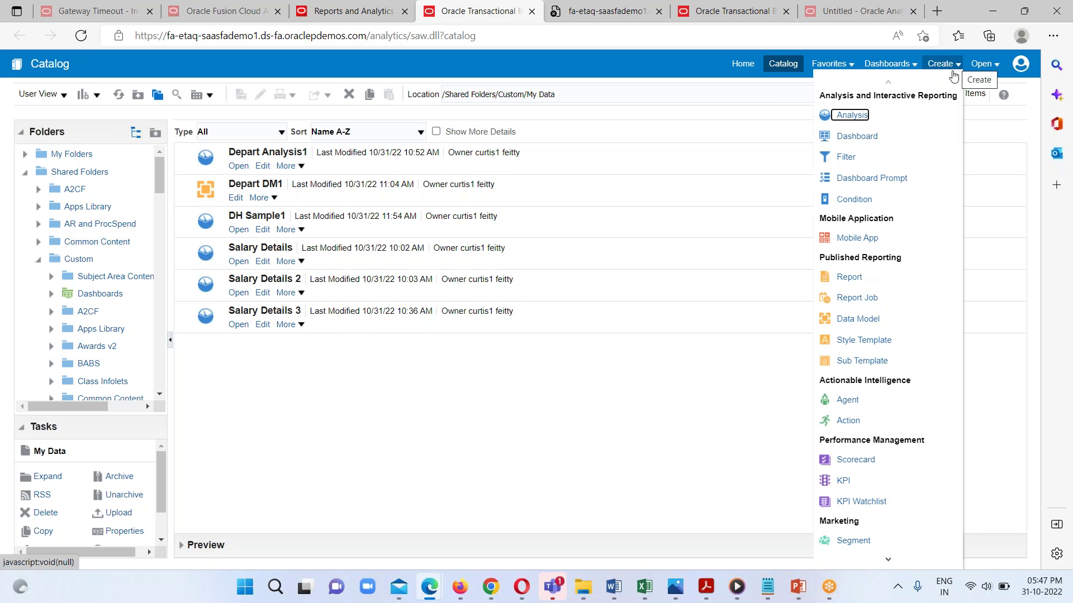
pyautogui.click(855, 319)
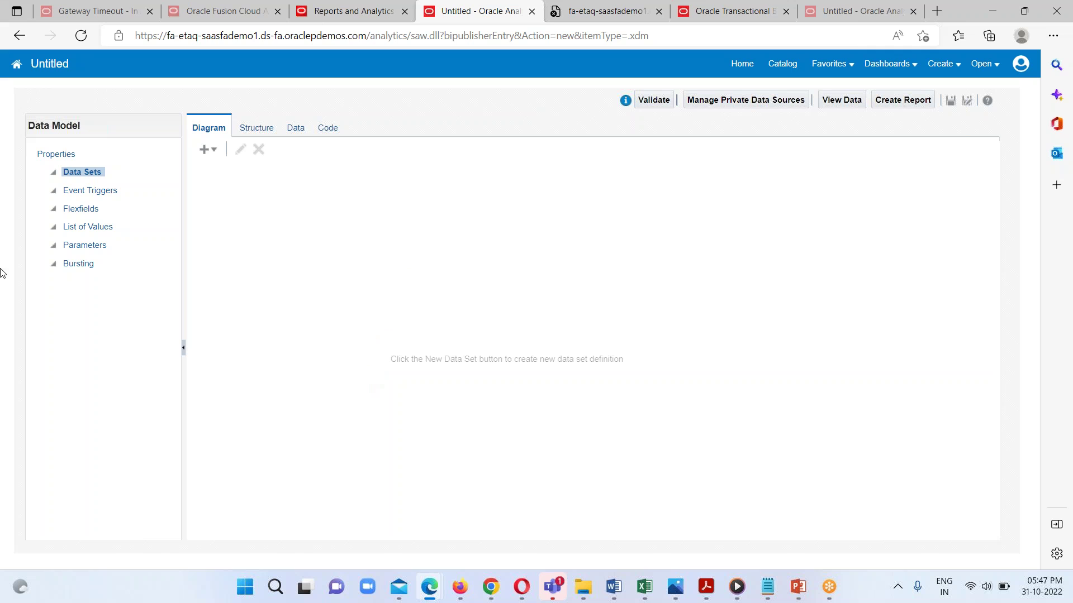
# Switch to the query in Notepad and remove the "0 s_0," column from its SELECT list.
pyautogui.moveTo(764, 600)
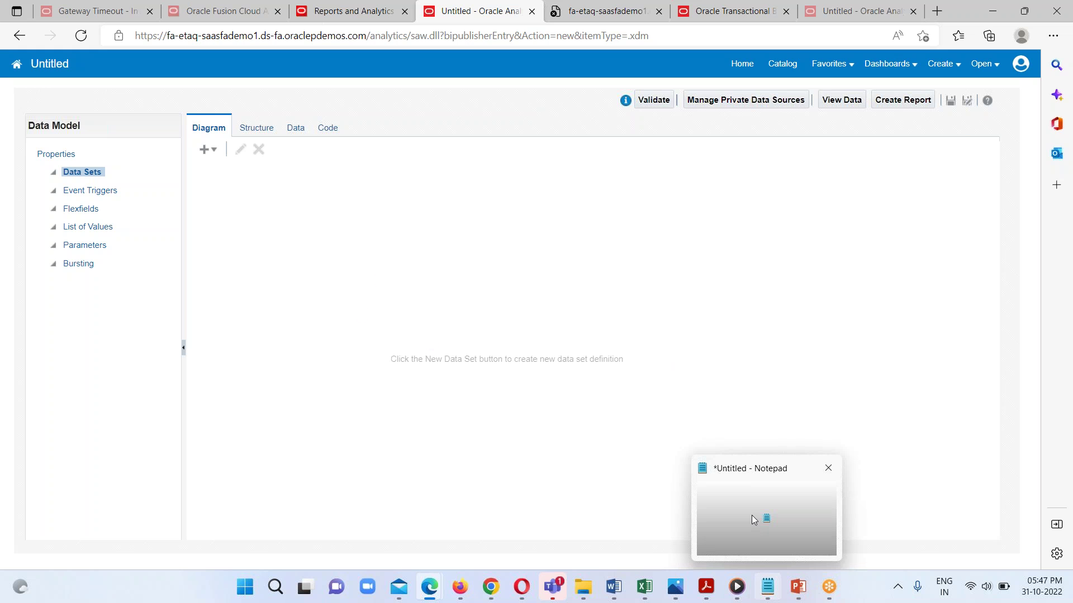
pyautogui.click(751, 516)
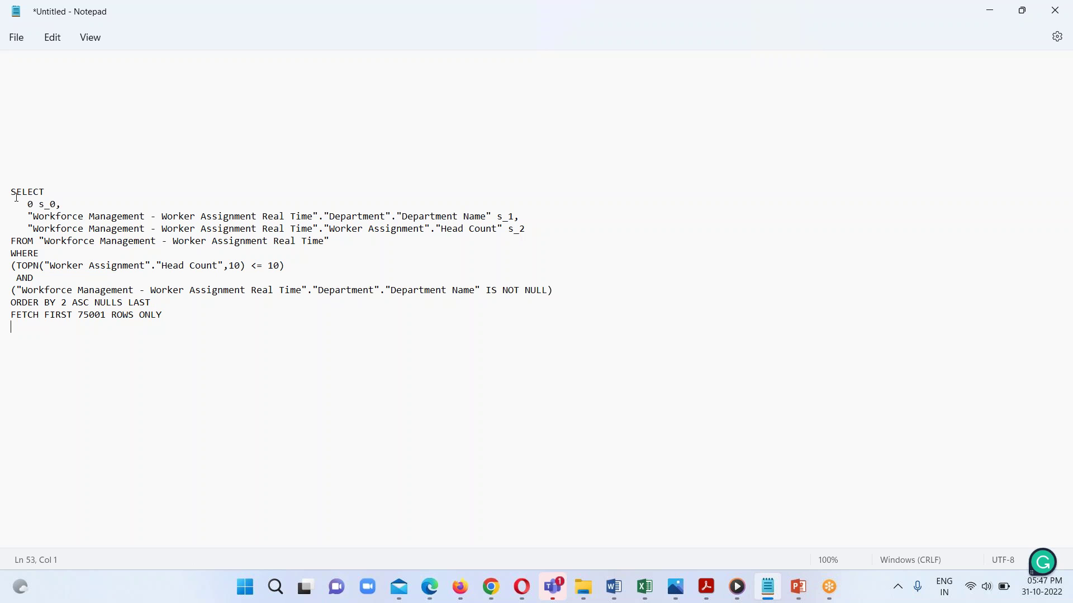
pyautogui.moveTo(11, 191); pyautogui.dragTo(204, 329)
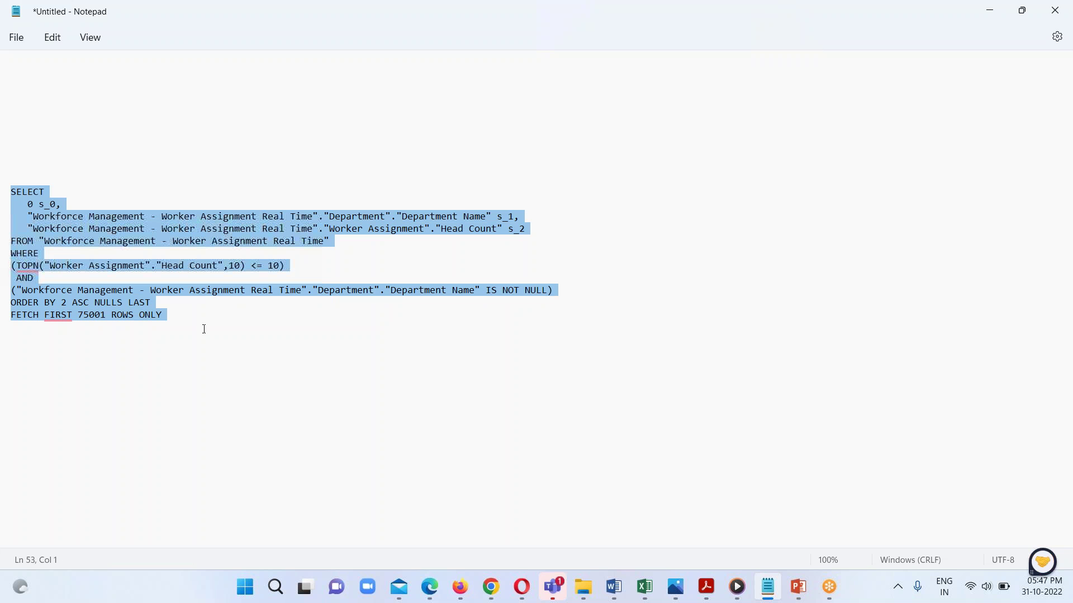
pyautogui.rightClick(31, 205)
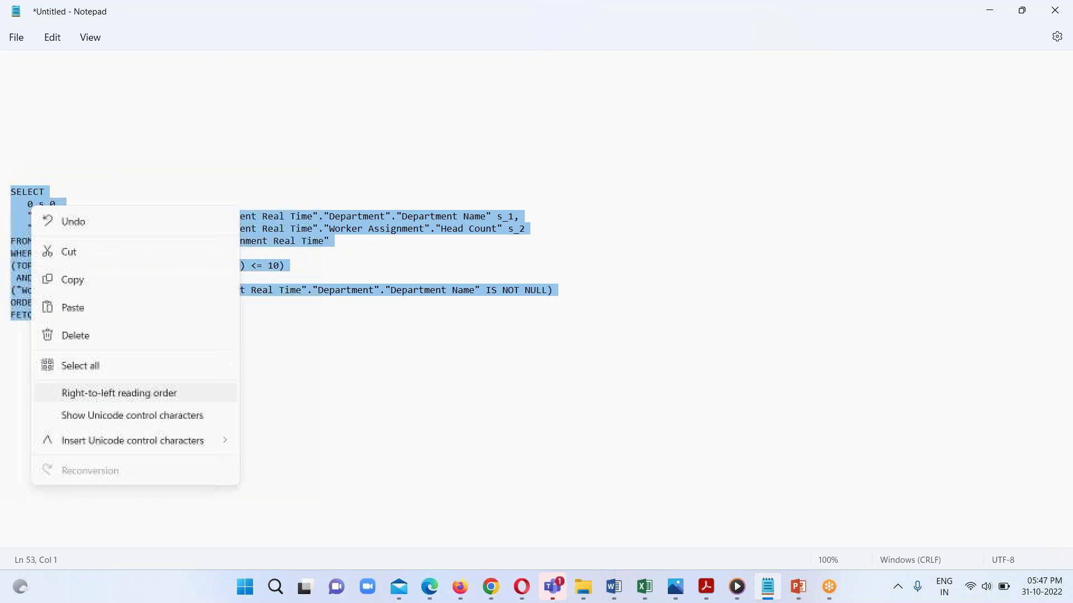
pyautogui.click(10, 426)
pyautogui.click(77, 205)
pyautogui.press('BackSpace')
pyautogui.press('BackSpace')
pyautogui.press('BackSpace')
pyautogui.press('BackSpace')
pyautogui.press('BackSpace')
pyautogui.press('BackSpace')
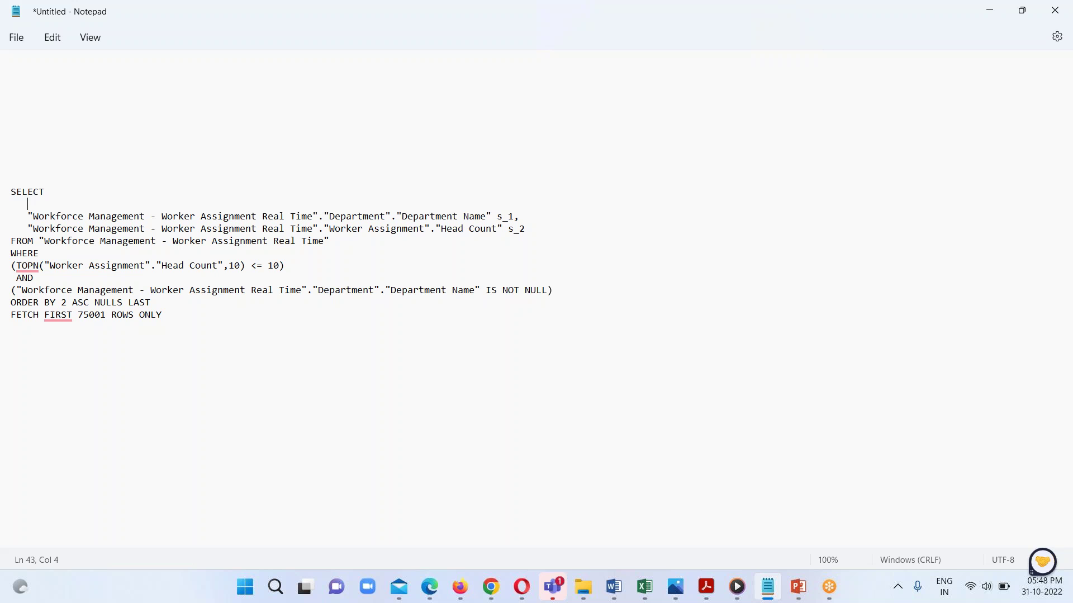
# Copy the whole edited SELECT query and return to the untitled data model in Edge.
pyautogui.moveTo(10, 191); pyautogui.dragTo(187, 321)
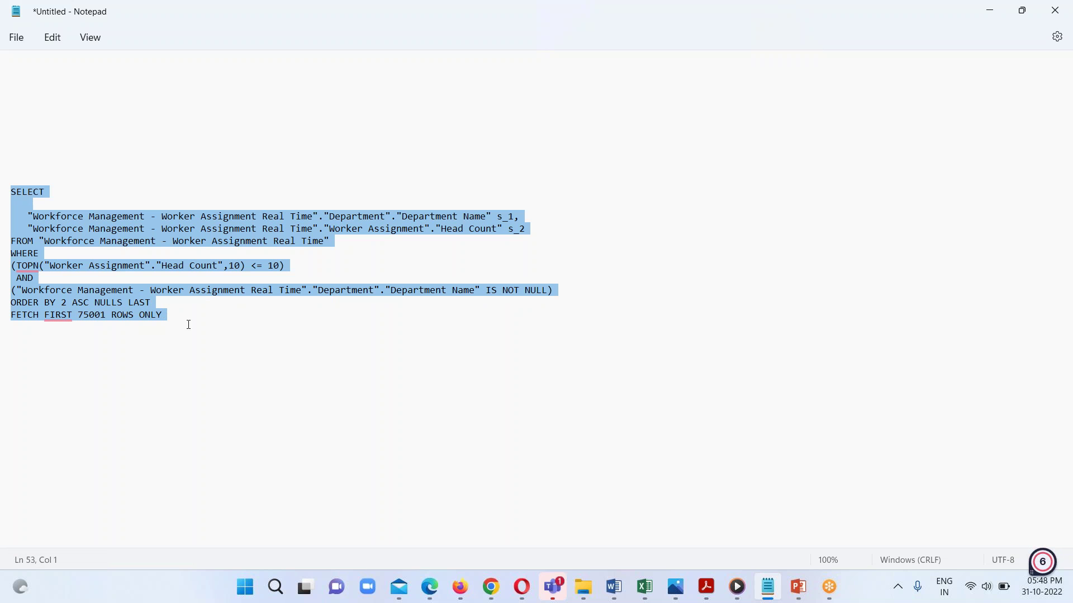
pyautogui.rightClick(61, 225)
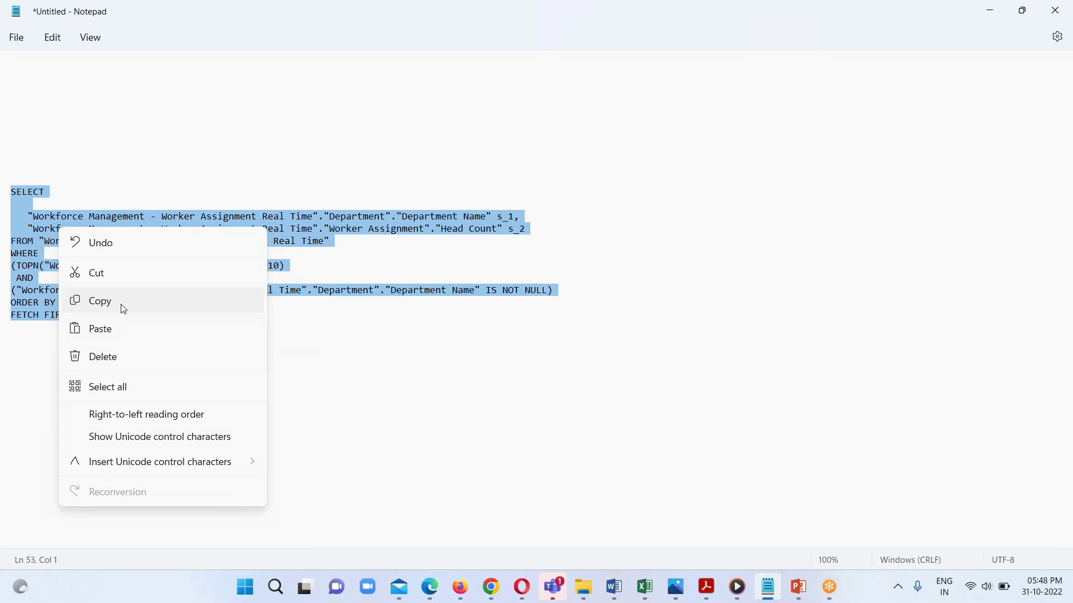
pyautogui.click(120, 301)
pyautogui.moveTo(424, 591)
pyautogui.click(352, 519)
# Start a new SQL Query data set named Department Headcount with Oracle BI EE as the data source.
pyautogui.click(215, 155)
pyautogui.click(227, 168)
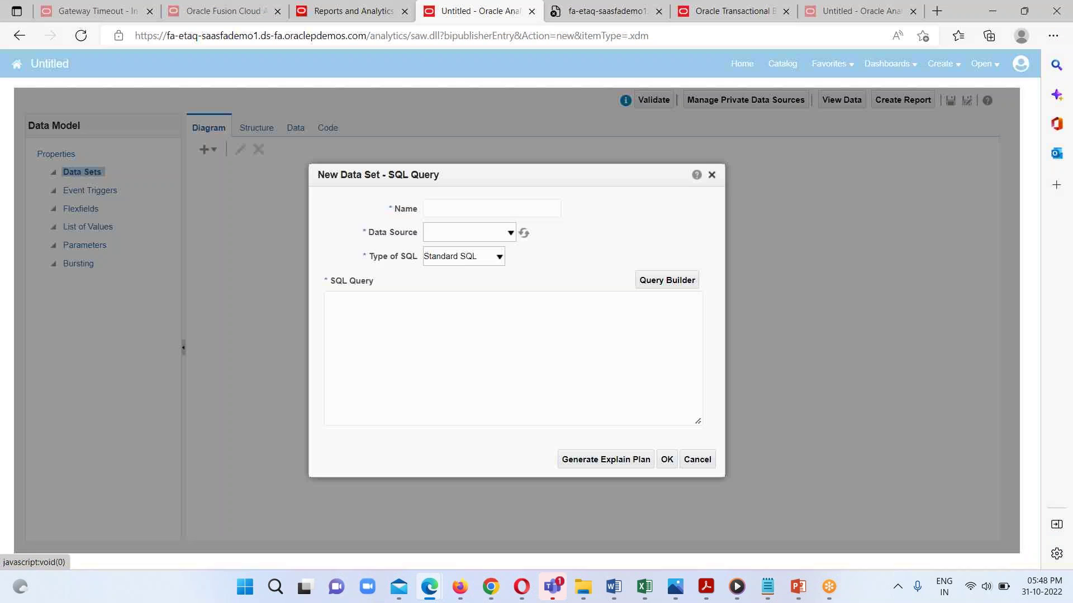
pyautogui.click(424, 209)
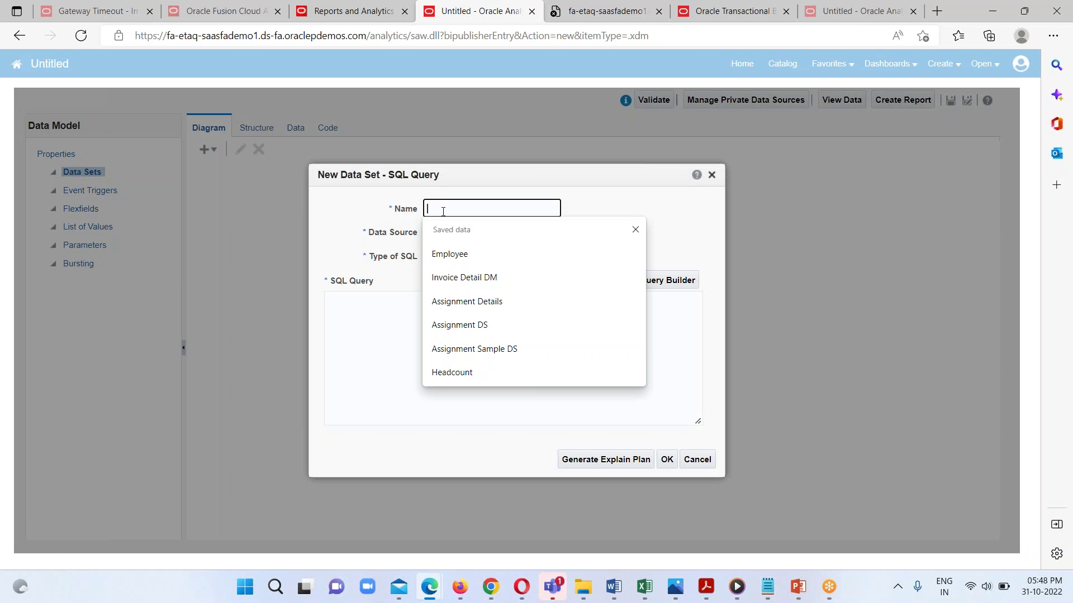
pyautogui.write('D')
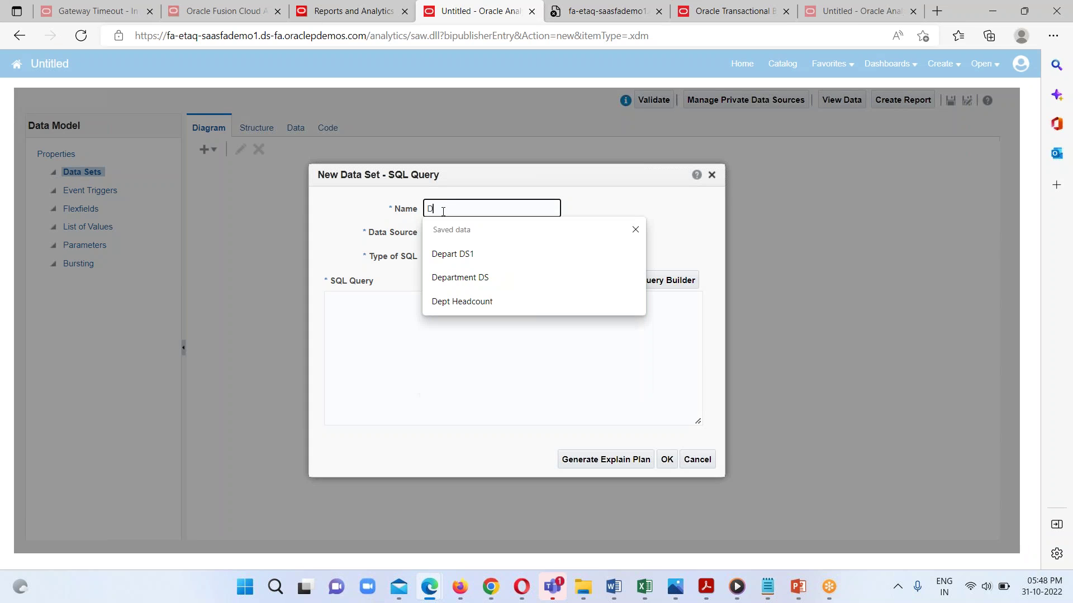
pyautogui.write('epatment Headcount')
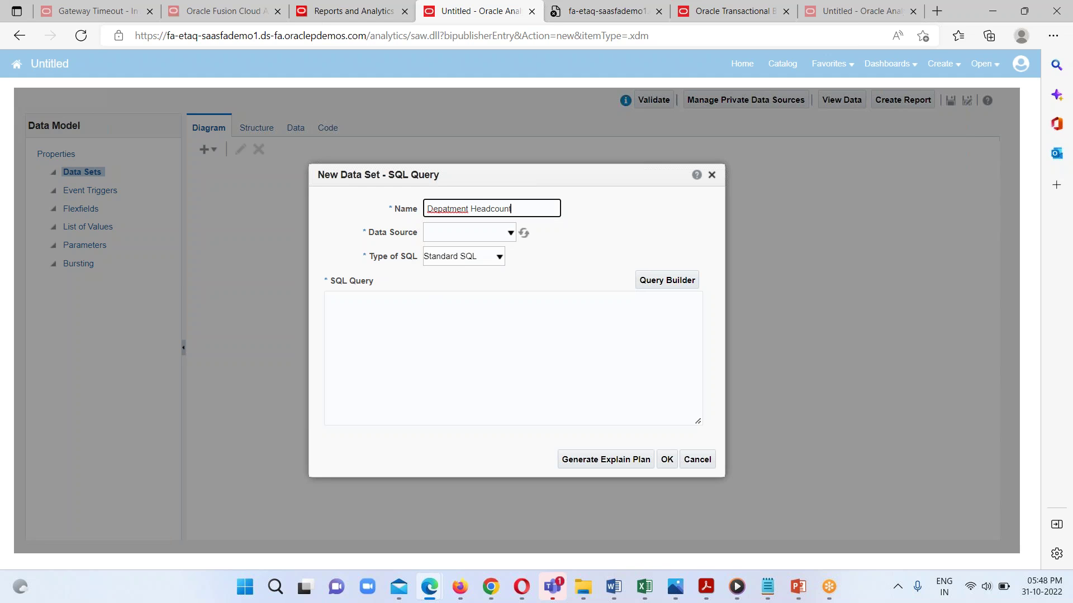
pyautogui.rightClick(448, 212)
pyautogui.click(516, 263)
pyautogui.click(496, 232)
pyautogui.click(450, 259)
# Paste the copied query as the SQL query, extend the name to Department Headcount Info, and create the data set.
pyautogui.click(398, 319)
pyautogui.rightClick(363, 352)
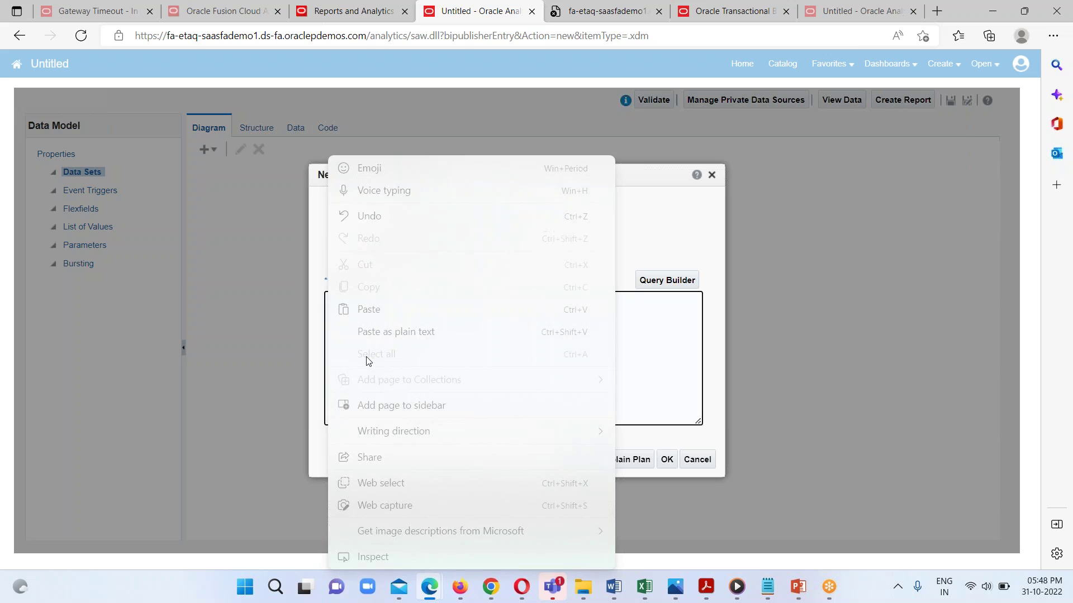
pyautogui.click(381, 309)
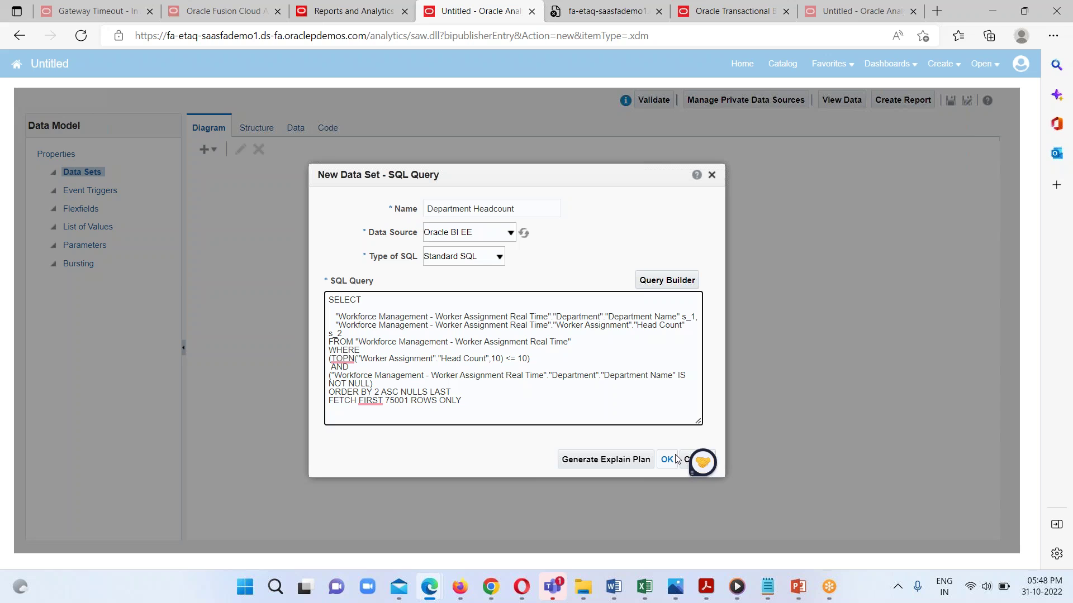
pyautogui.click(530, 210)
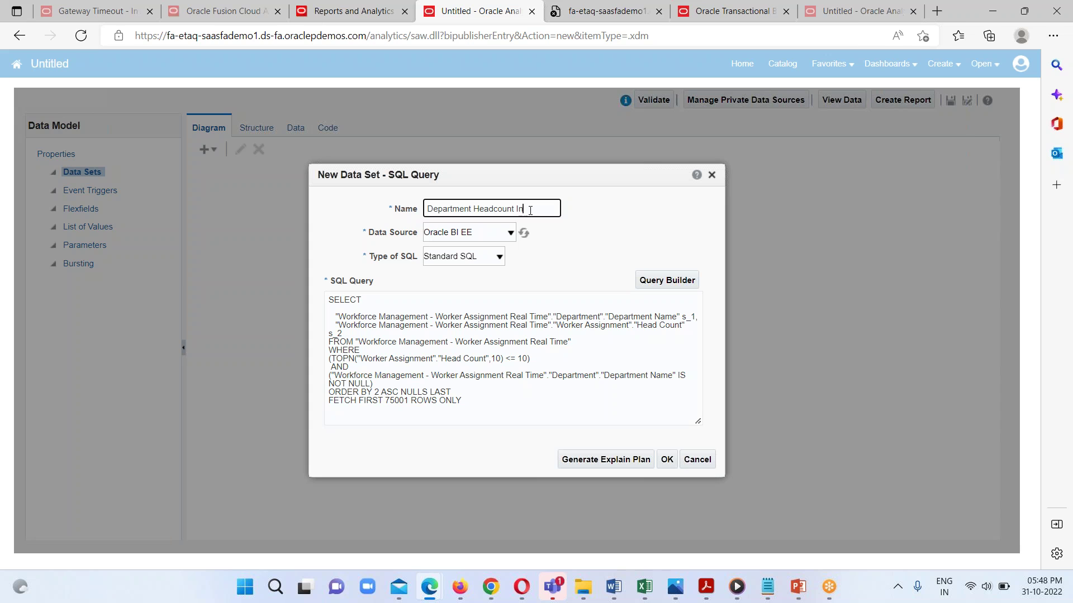
pyautogui.click(667, 459)
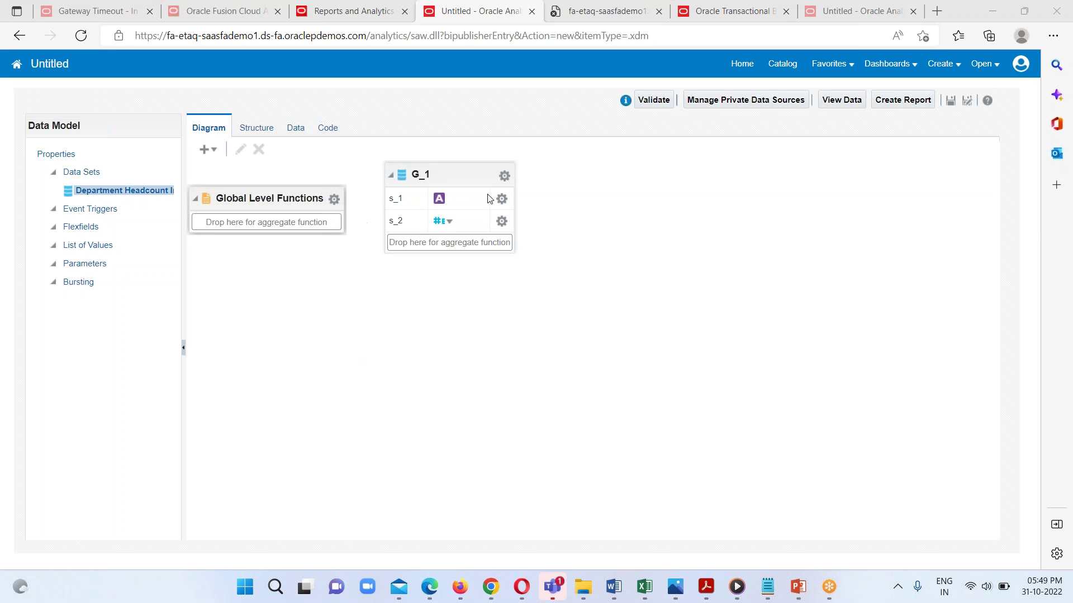
# Reopen the Department Headcount Info data set to review its SQL query, and close it without changes.
pyautogui.click(460, 172)
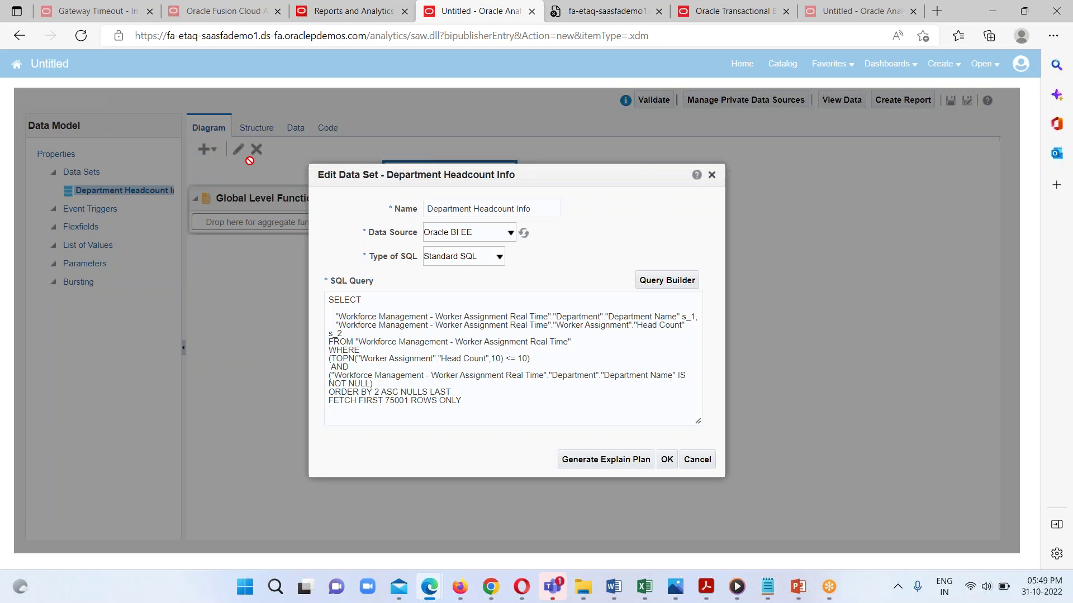
pyautogui.click(238, 149)
pyautogui.click(666, 459)
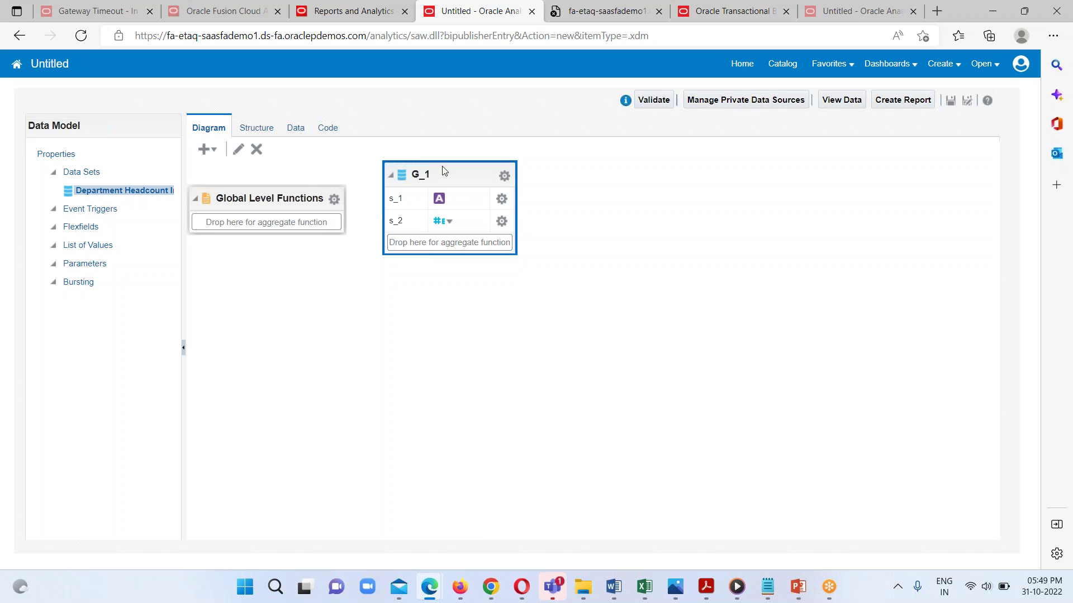
# Open the properties of column s_1 in group G_1 and set its alias to Department_Name.
pyautogui.click(503, 203)
pyautogui.click(544, 318)
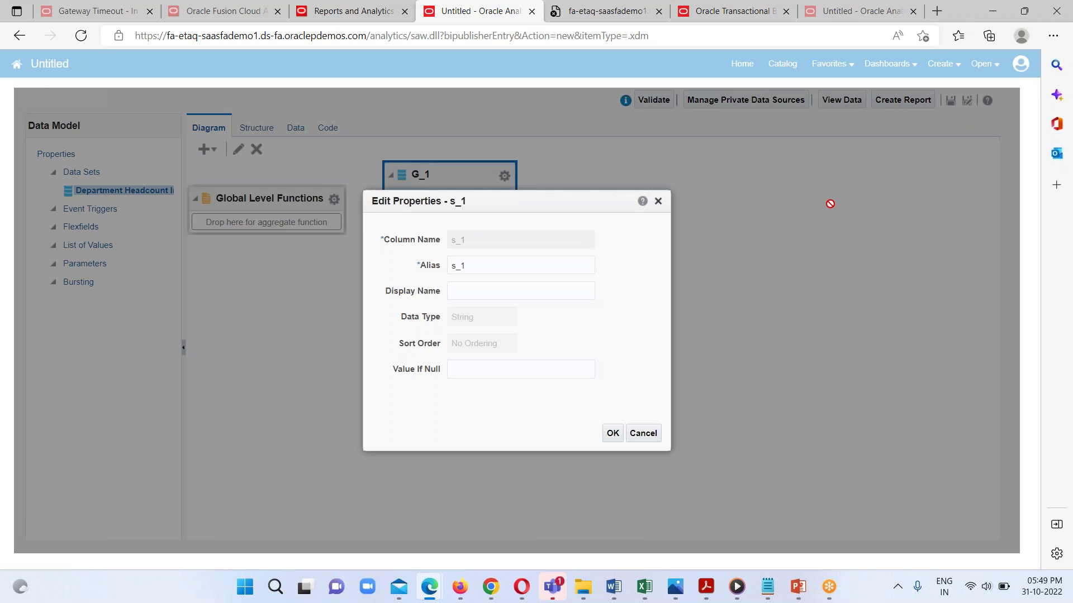
pyautogui.click(514, 261)
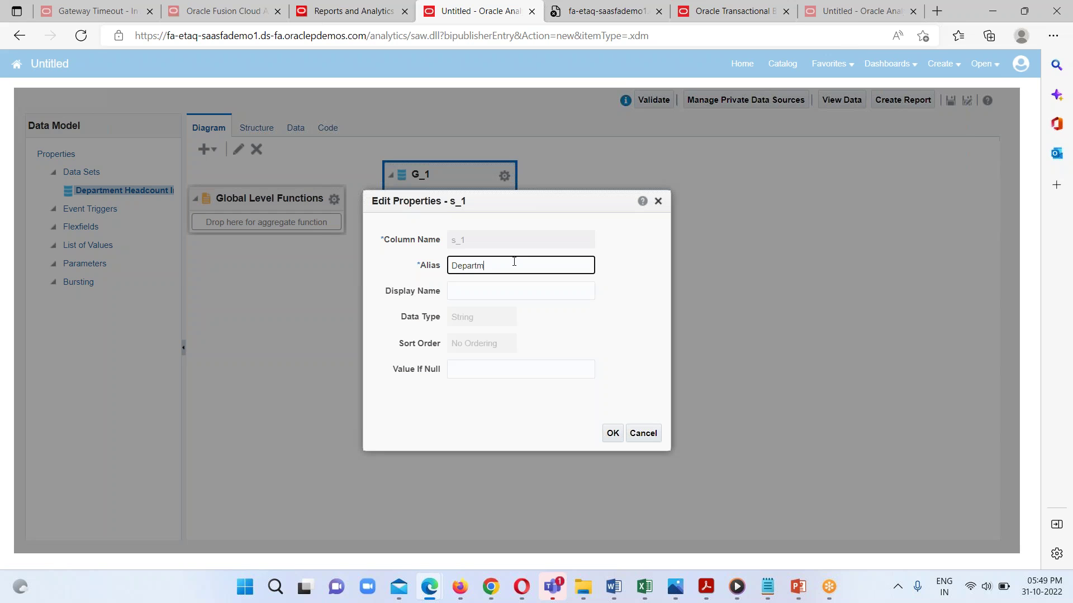
pyautogui.write('Department_Name')
# Copy the alias into the display name of s_1, change it to Department Name, and save the column properties.
pyautogui.doubleClick(504, 266)
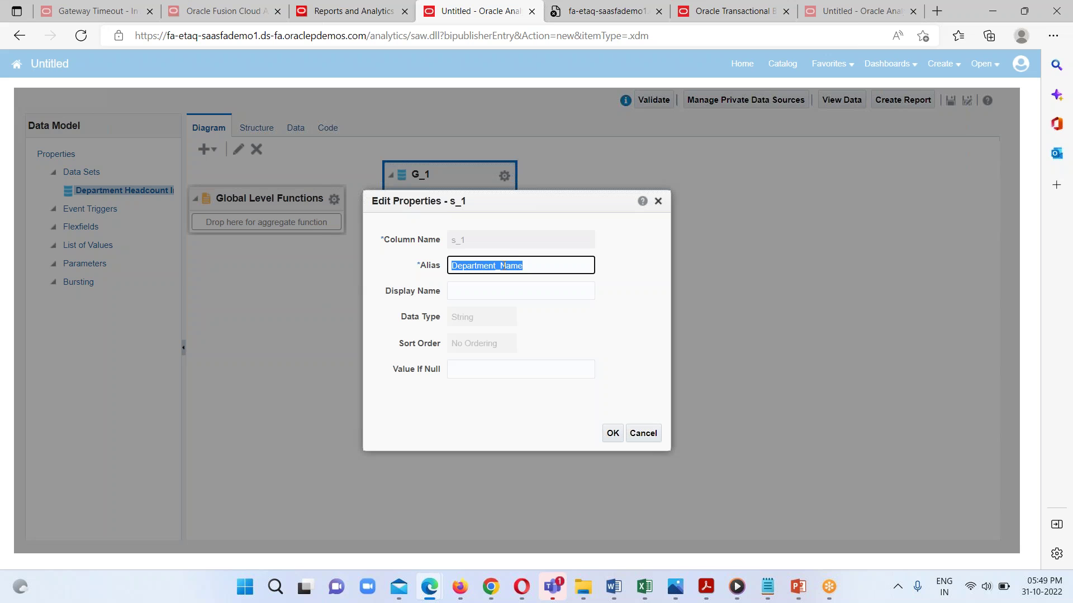
pyautogui.rightClick(504, 266)
pyautogui.click(580, 179)
pyautogui.click(485, 291)
pyautogui.rightClick(485, 292)
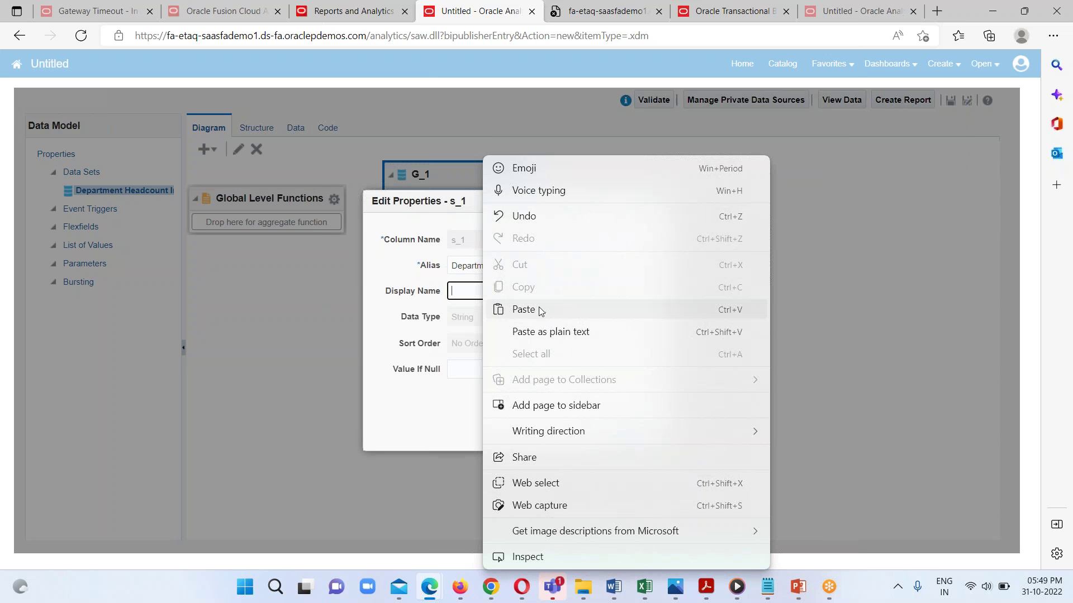
pyautogui.click(541, 310)
pyautogui.click(504, 293)
pyautogui.click(501, 342)
pyautogui.click(612, 436)
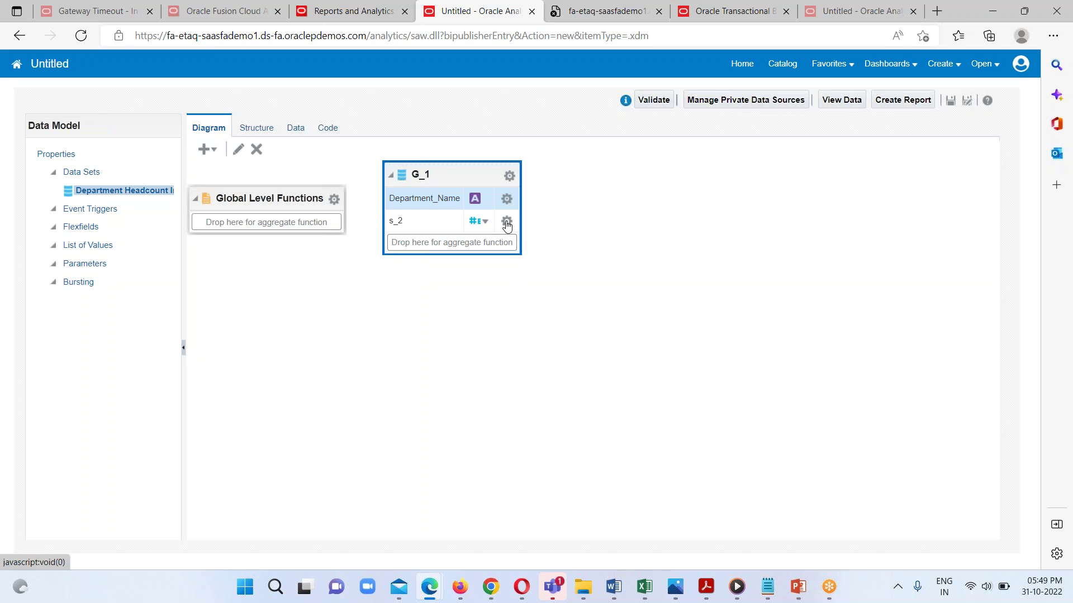
# Set the alias of column s_2 in group G_1 to Headcount.
pyautogui.click(507, 223)
pyautogui.click(534, 343)
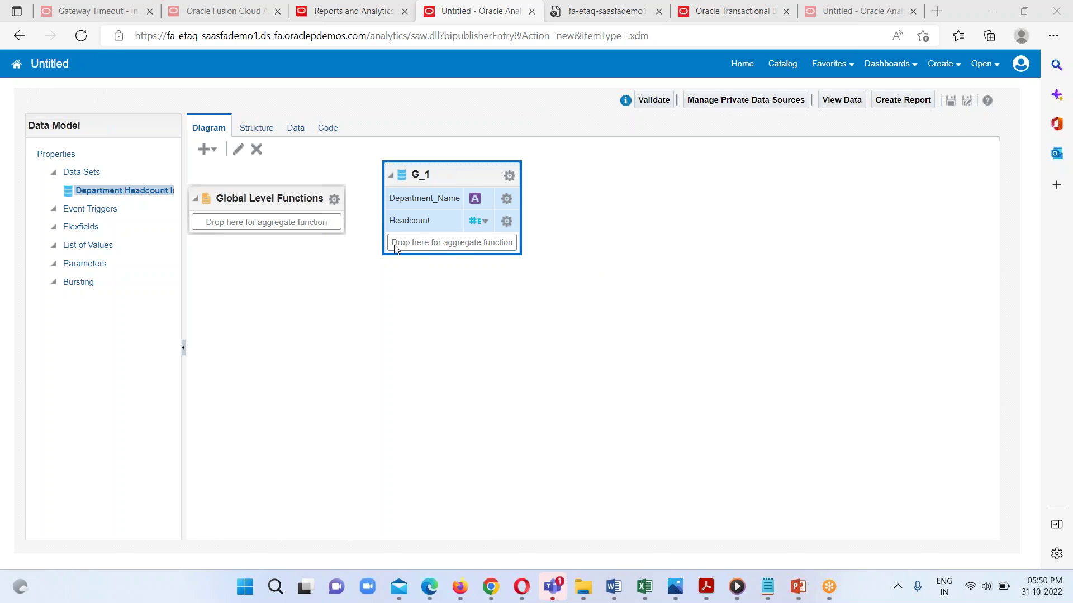
# View the data model's data with 5 rows, and view it again with the row limit set to 50.
pyautogui.click(832, 105)
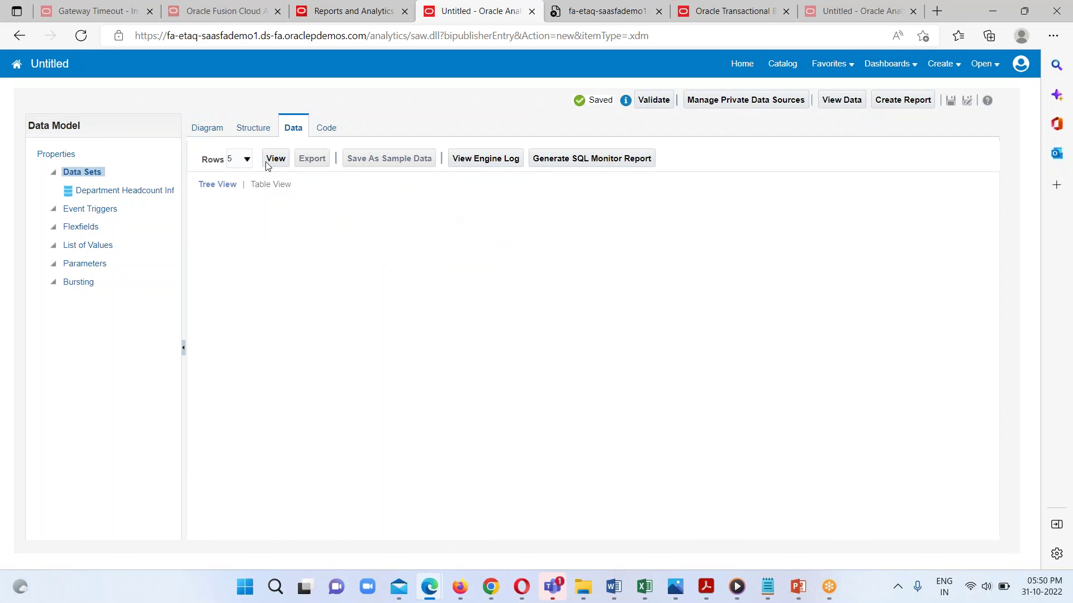
pyautogui.click(267, 163)
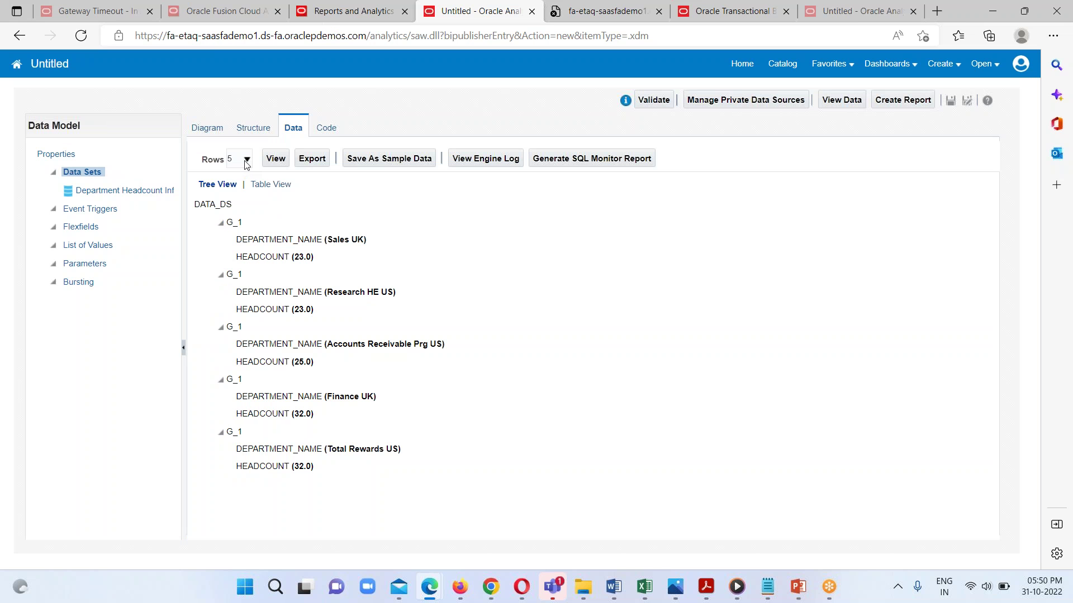
pyautogui.click(245, 159)
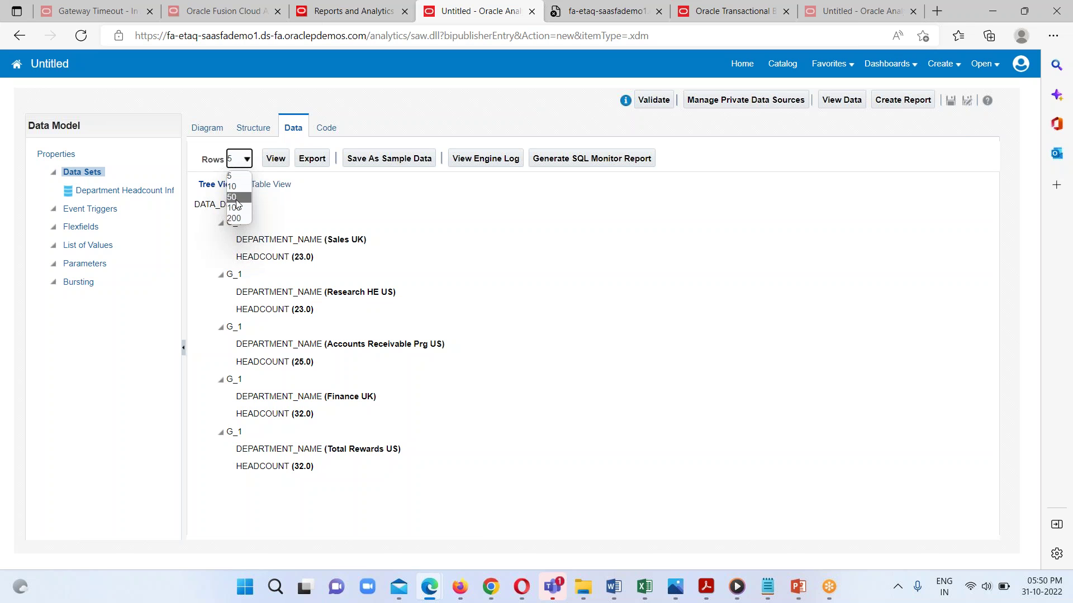
pyautogui.click(237, 199)
pyautogui.click(274, 158)
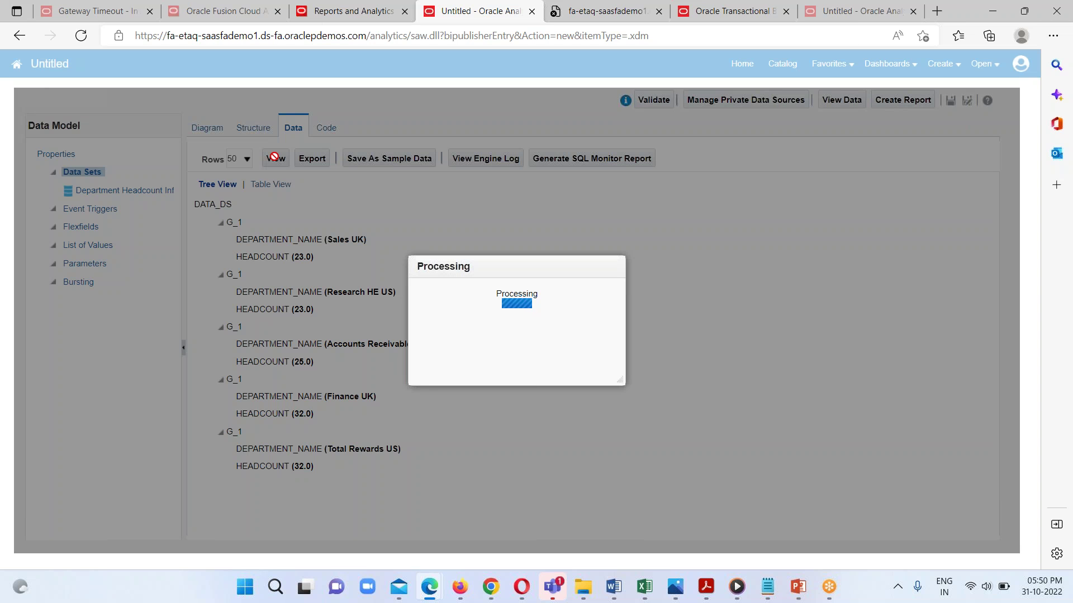
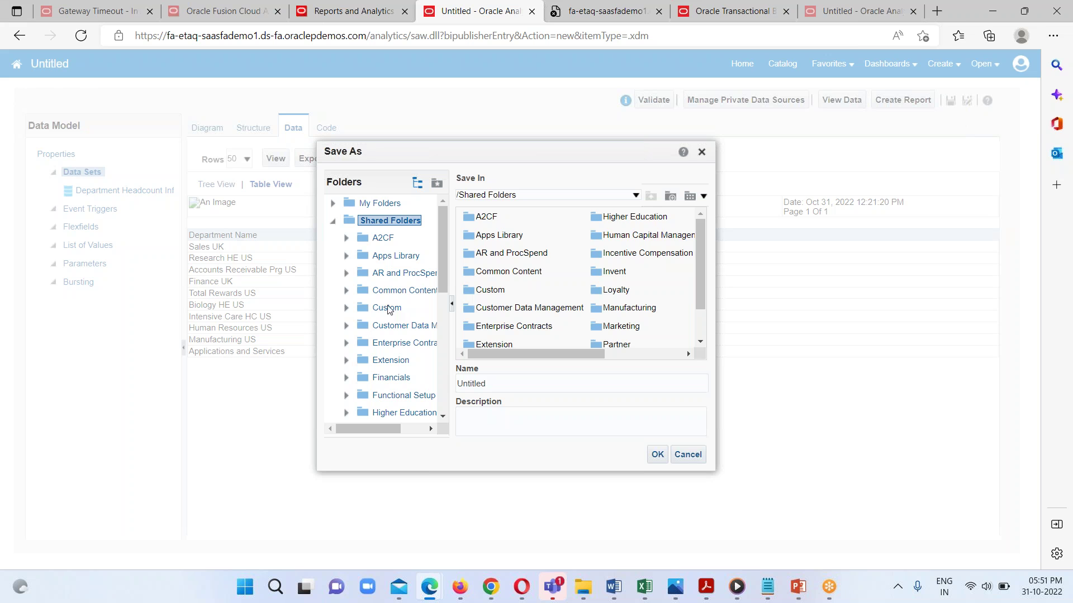
# Save the data model as Department Headcount Info DM in /Shared Folders/Custom/My Data and export its data as XML.
pyautogui.scroll(-8, 411, 344)
pyautogui.scroll(-6, 390, 336)
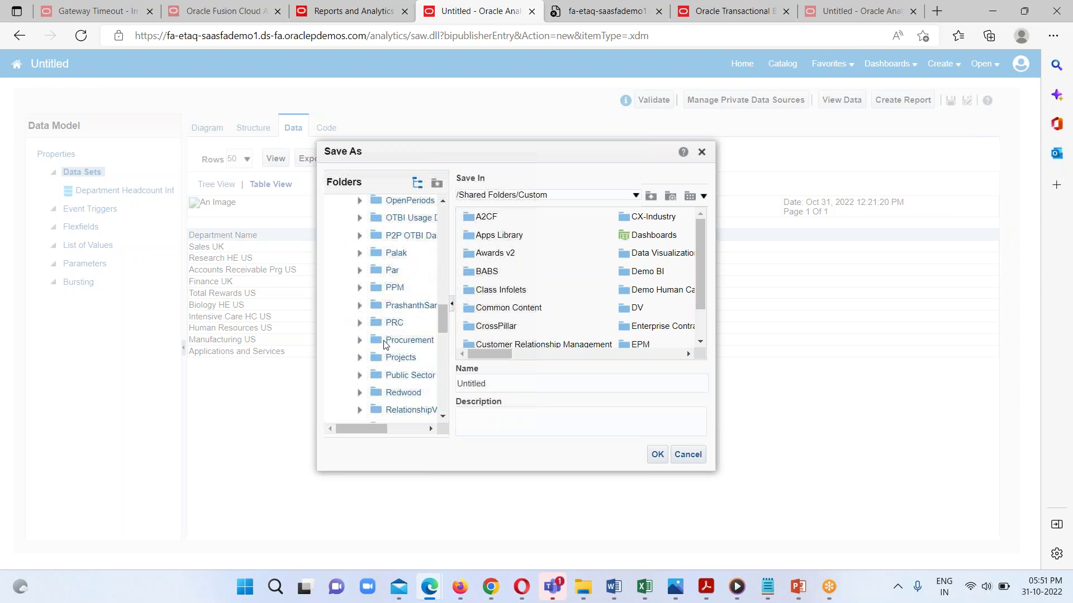
pyautogui.scroll(5, 363, 386)
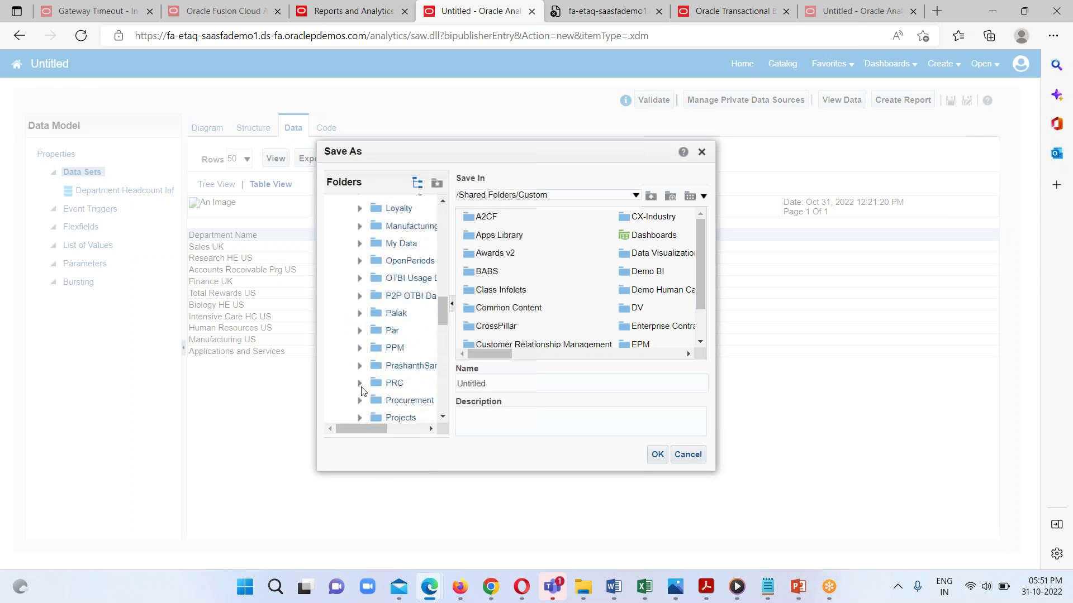
pyautogui.click(397, 253)
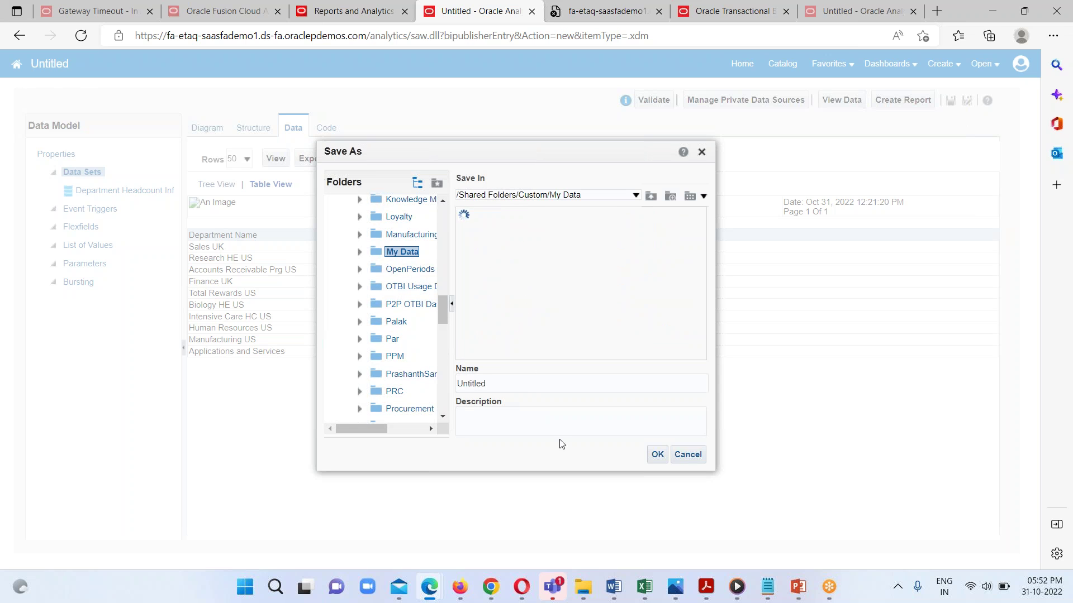
pyautogui.click(515, 379)
pyautogui.doubleClick(515, 380)
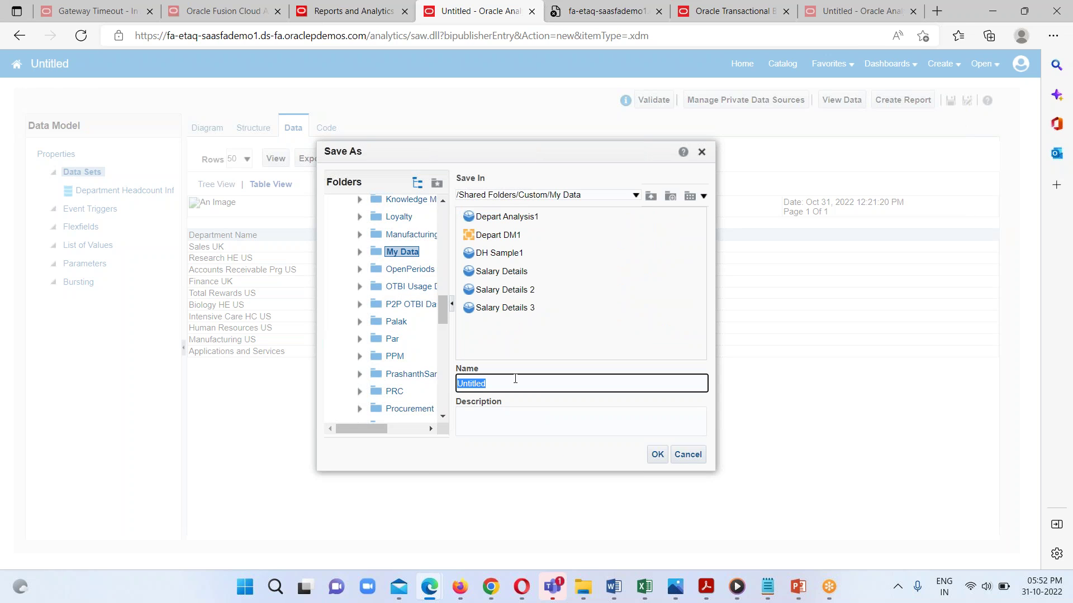
pyautogui.write('Dep')
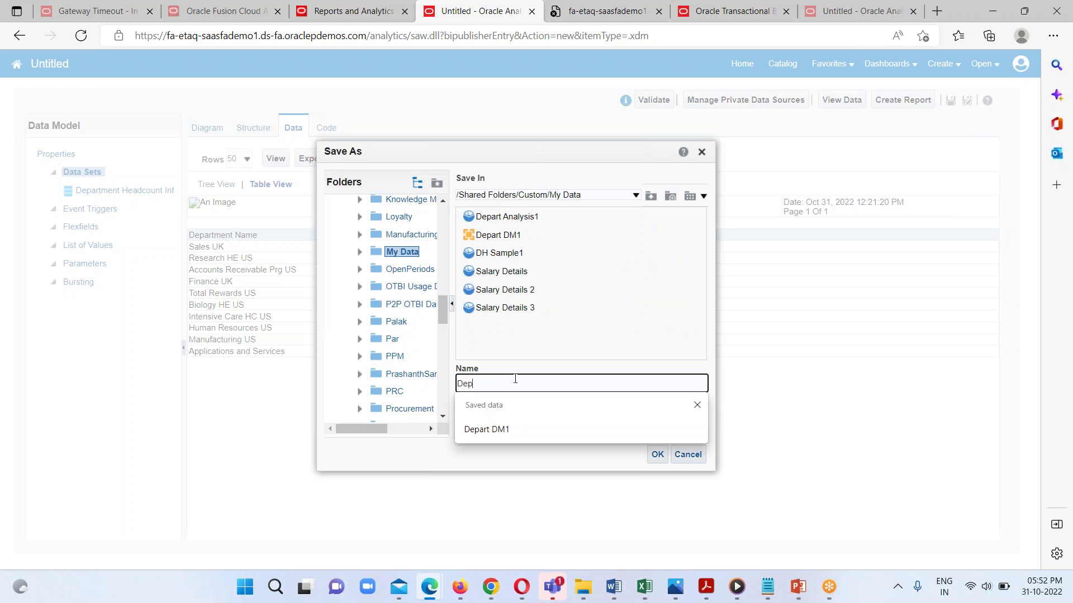
pyautogui.write('artment Headcount Info DM')
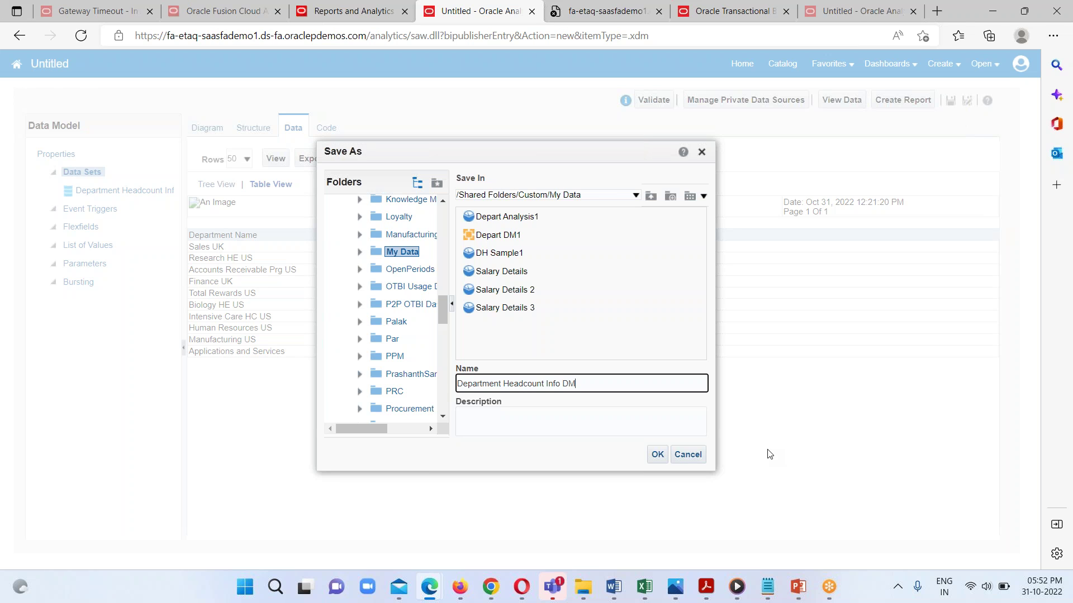
pyautogui.click(652, 454)
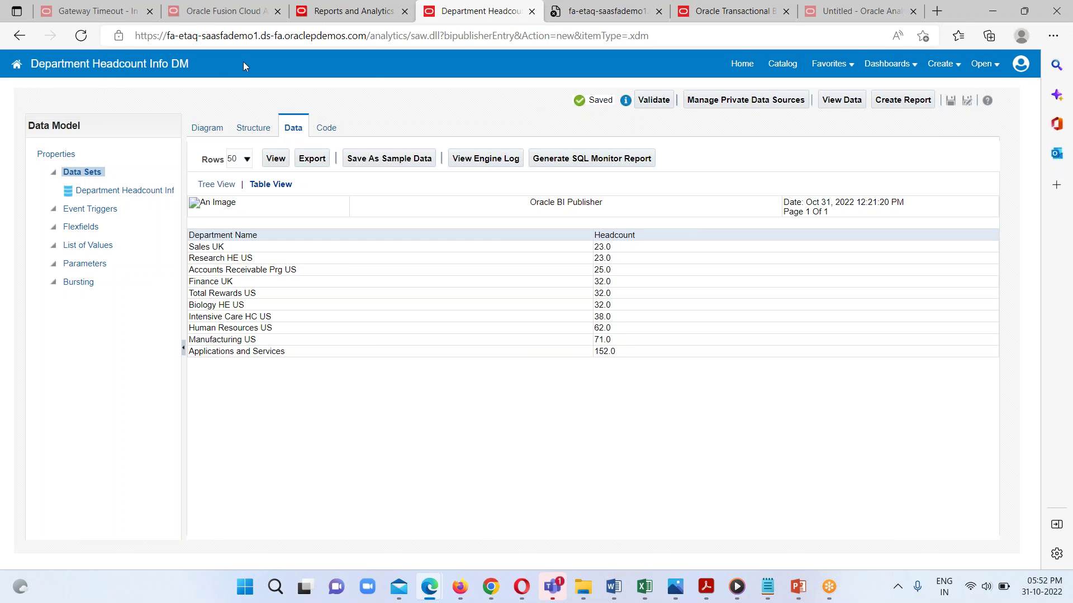
pyautogui.click(313, 159)
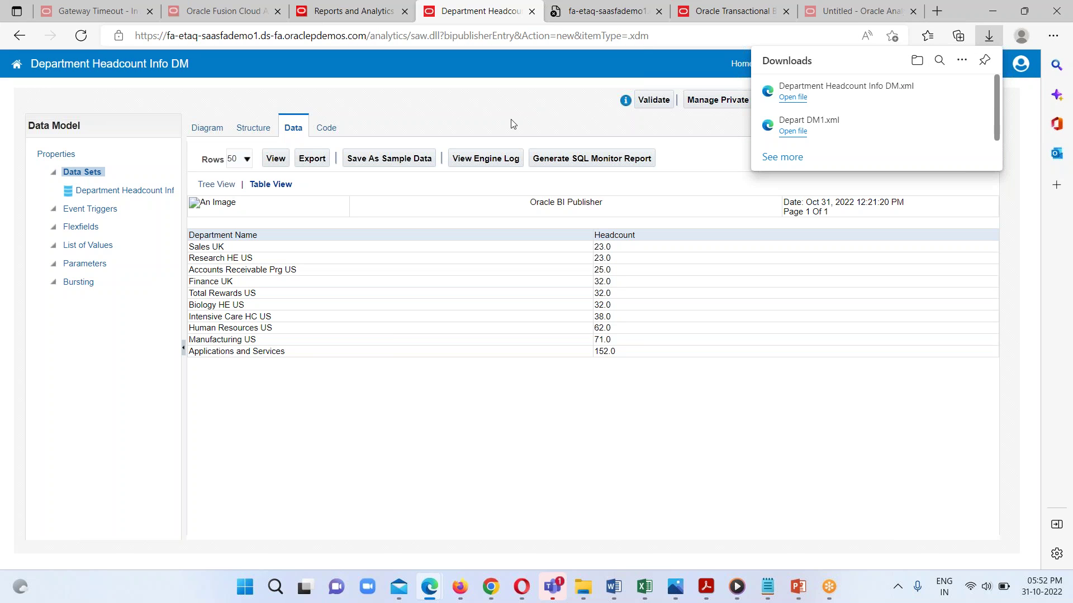
# Switch to Word and create a new blank document.
pyautogui.moveTo(614, 587)
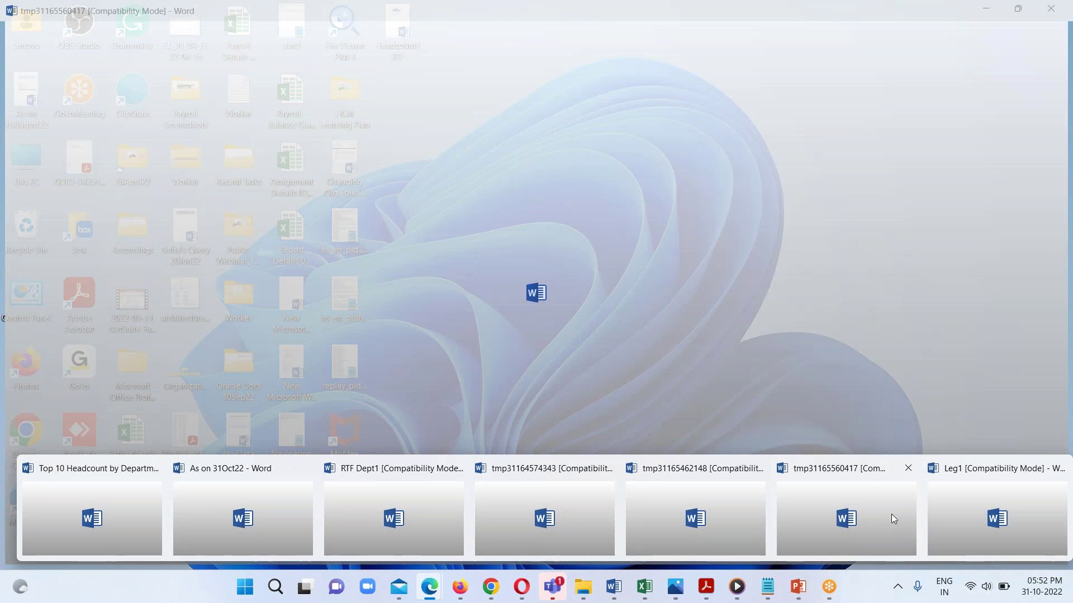
pyautogui.click(891, 513)
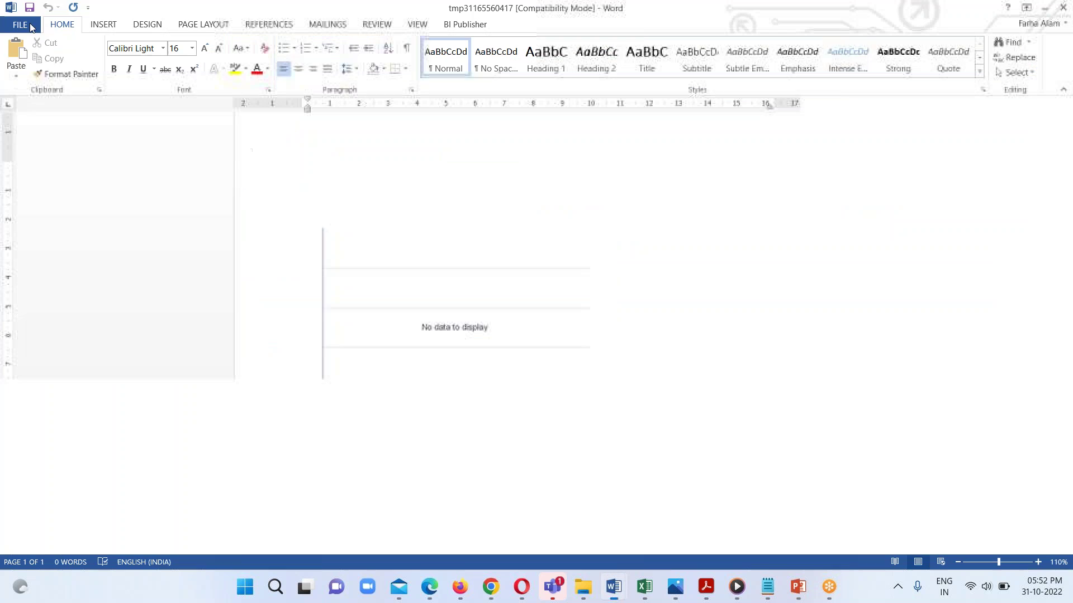
pyautogui.click(22, 31)
pyautogui.click(31, 81)
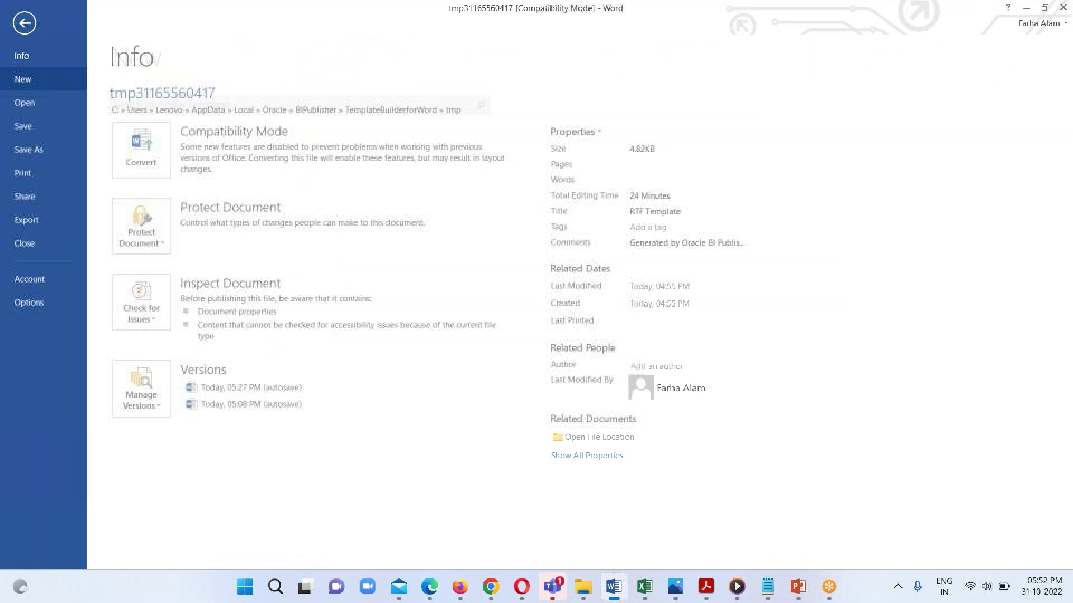
pyautogui.click(155, 218)
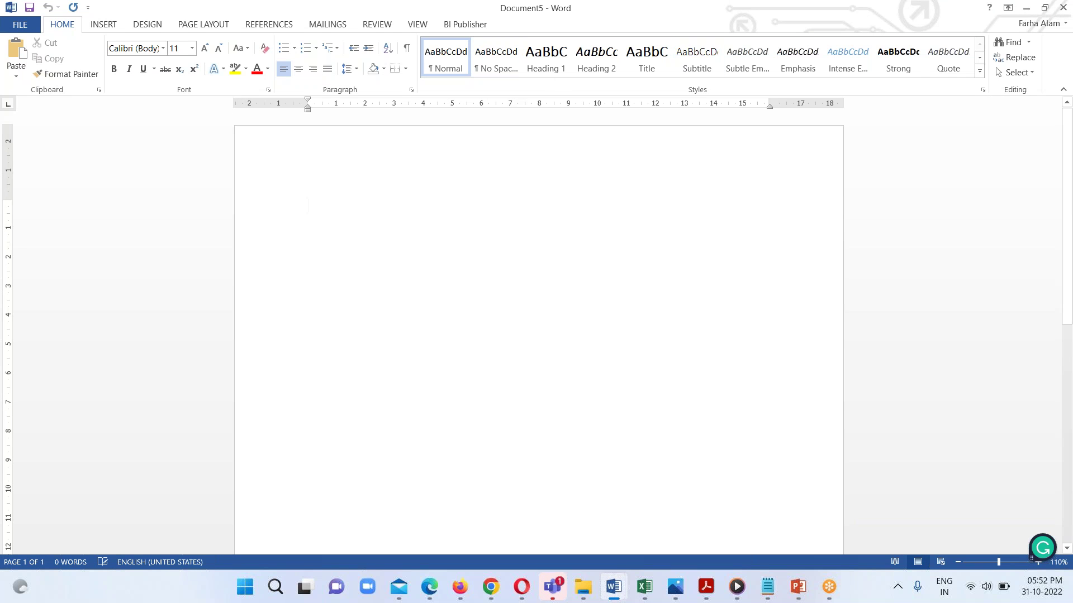
# Load the exported Department Headcount Info DM file from Downloads as the template's sample XML data.
pyautogui.click(466, 24)
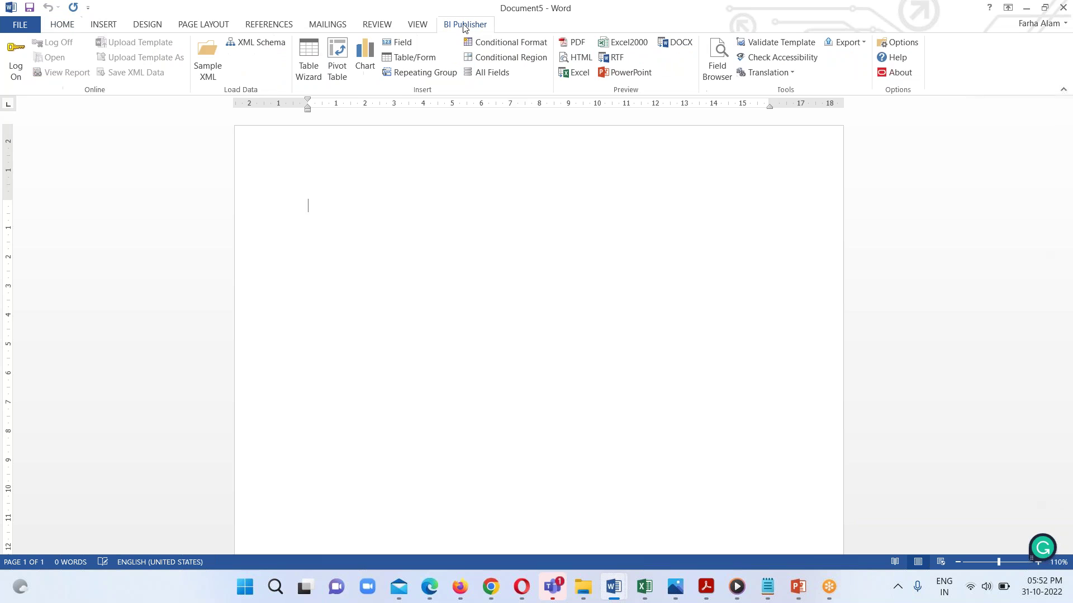
pyautogui.click(211, 67)
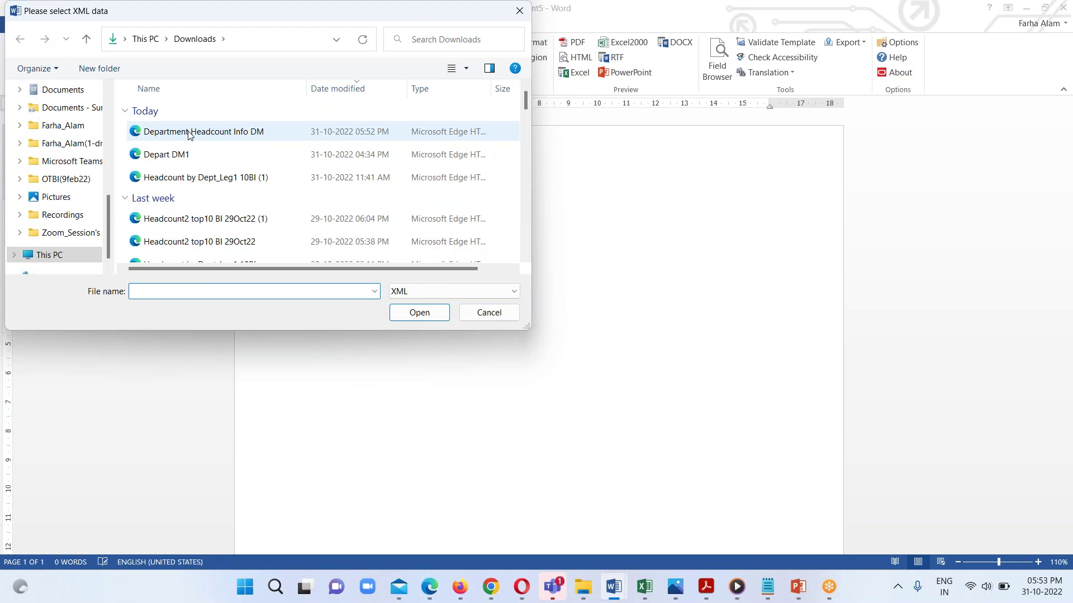
pyautogui.click(267, 137)
pyautogui.click(414, 318)
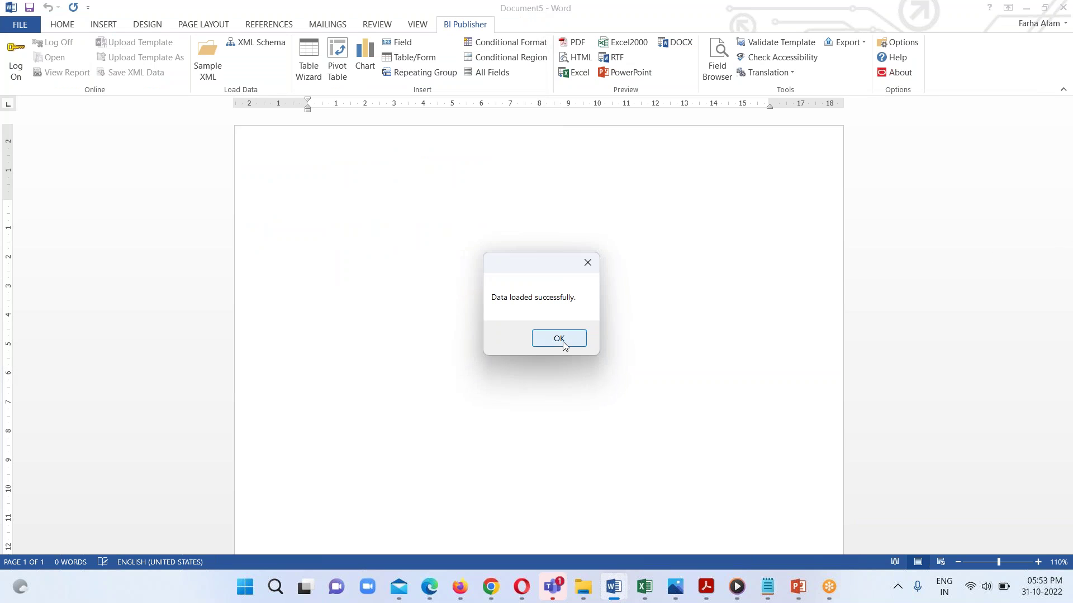
pyautogui.click(563, 343)
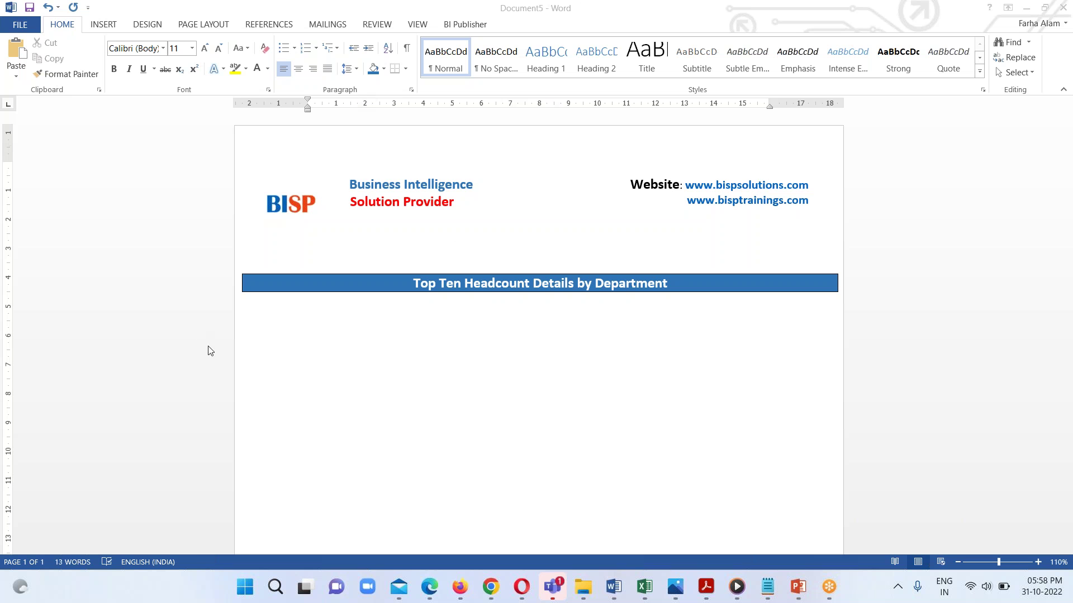
# Insert a vertical bar chart under the report description with HEADCOUNT as values and DEPARTMENT_NAME as labels, previewing it first.
pyautogui.click(400, 340)
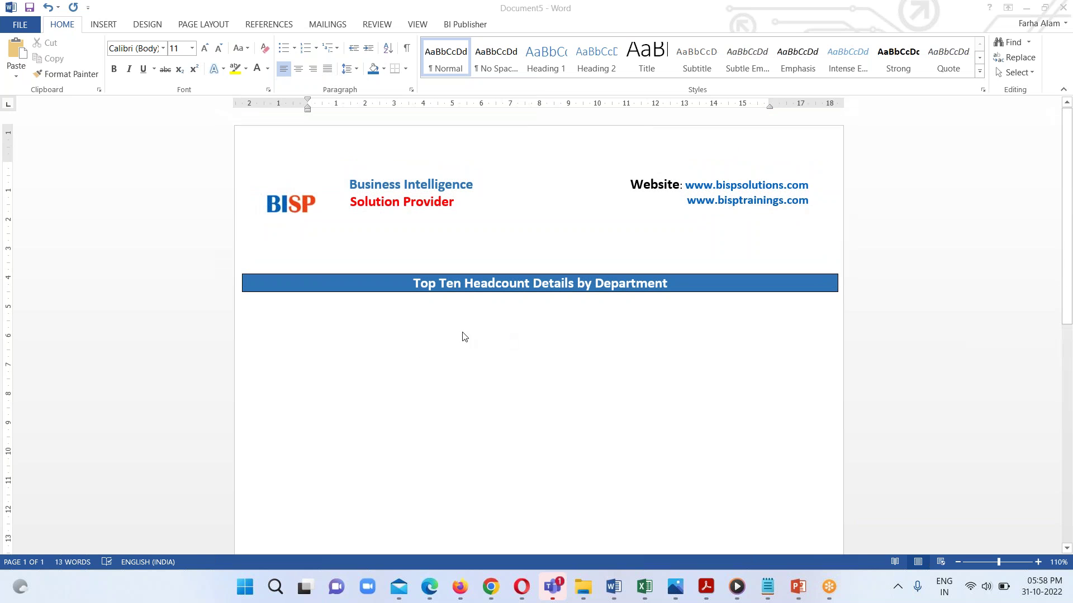
pyautogui.click(467, 25)
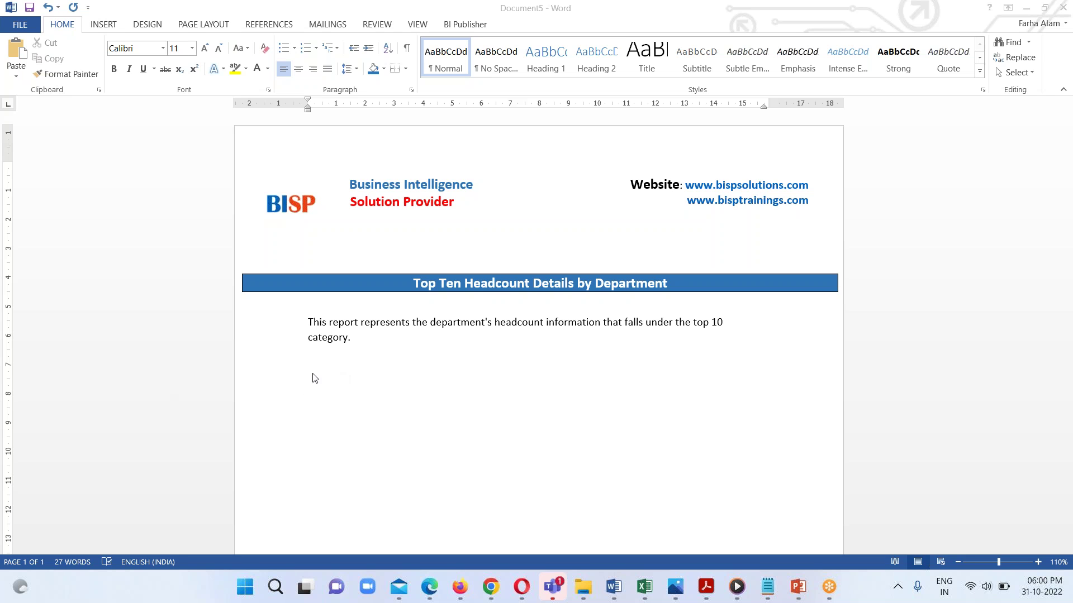
pyautogui.click(462, 25)
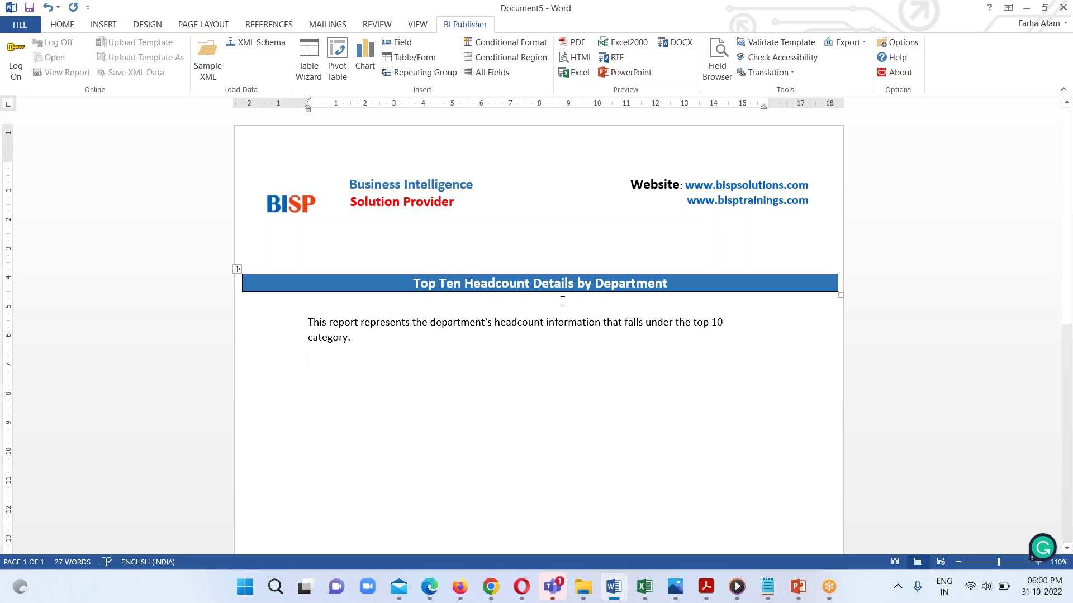
pyautogui.click(364, 64)
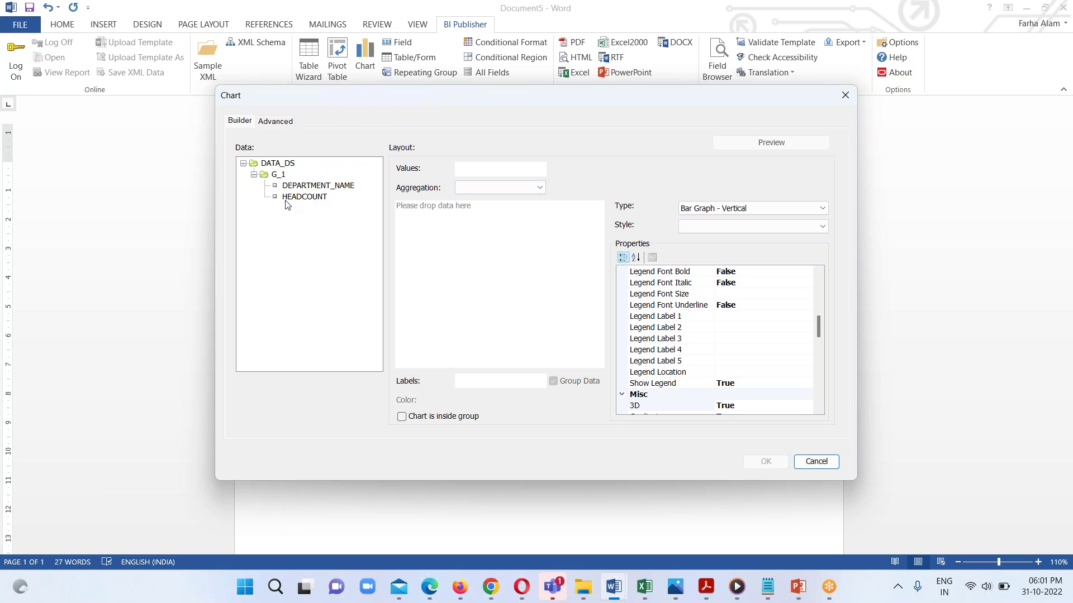
pyautogui.moveTo(290, 199); pyautogui.dragTo(471, 166)
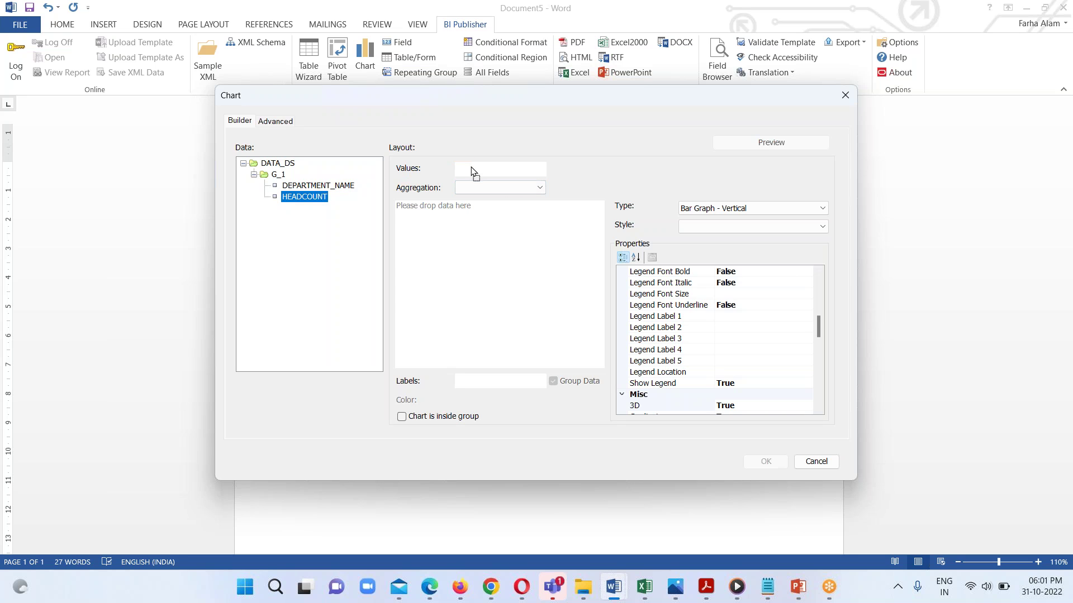
pyautogui.moveTo(471, 172); pyautogui.dragTo(472, 170)
pyautogui.click(289, 186)
pyautogui.moveTo(289, 186); pyautogui.dragTo(481, 381)
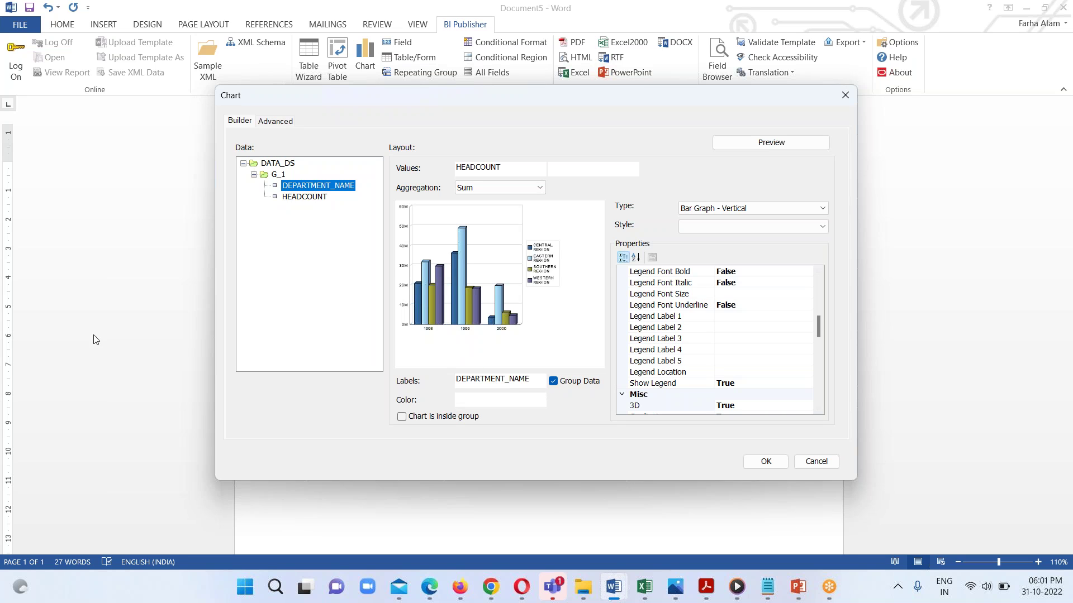
pyautogui.click(756, 144)
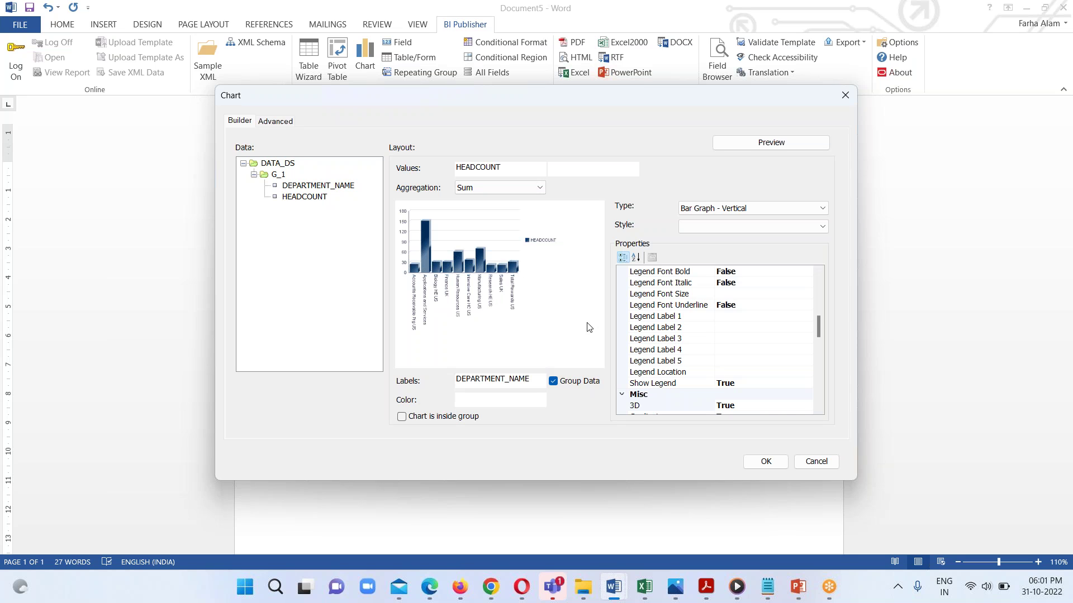
pyautogui.click(765, 462)
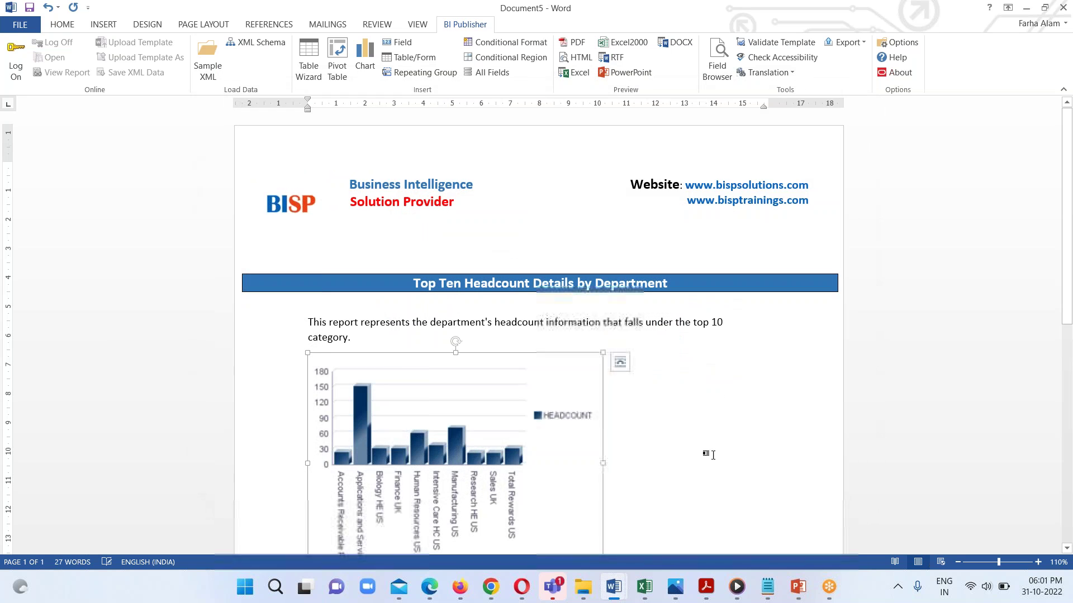
# Centre the headcount chart on the page and add a blank line between the description and the chart.
pyautogui.scroll(-3, 598, 398)
pyautogui.scroll(2, 597, 397)
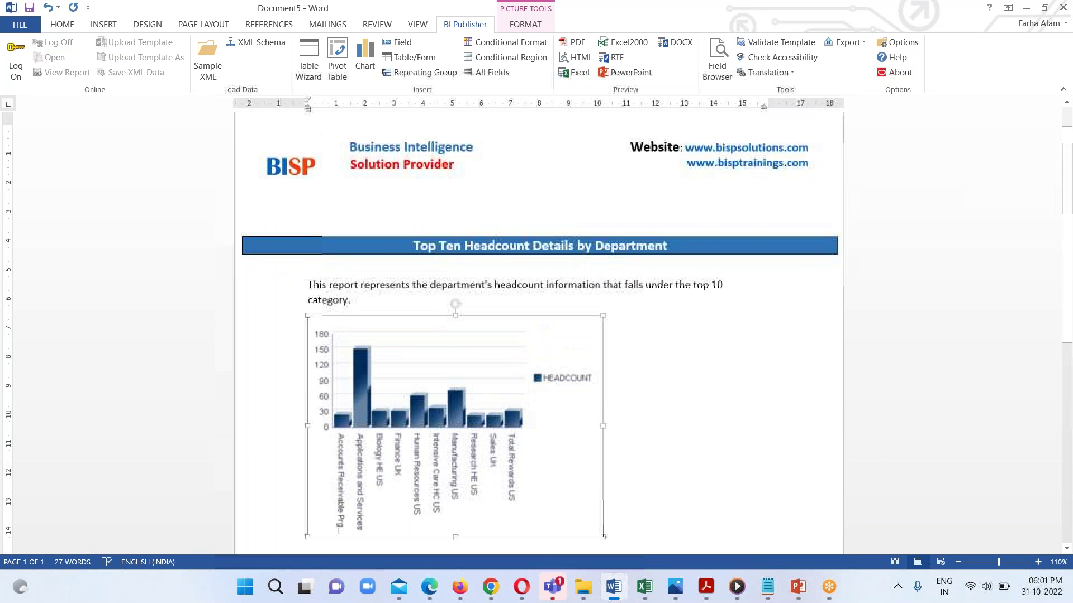
pyautogui.click(63, 25)
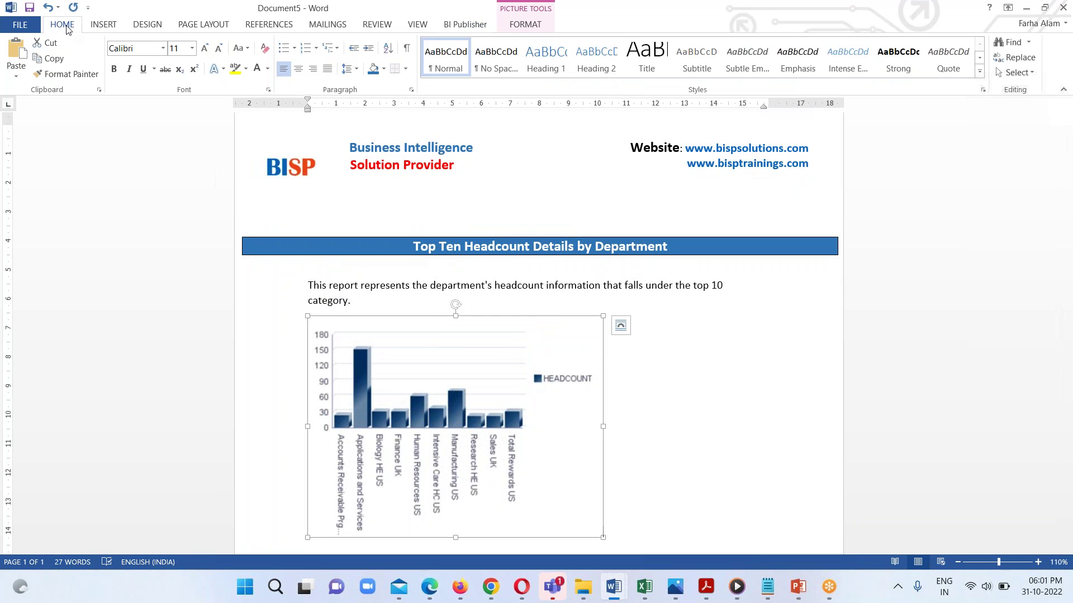
pyautogui.click(303, 74)
pyautogui.scroll(-3, 815, 391)
pyautogui.scroll(4, 782, 395)
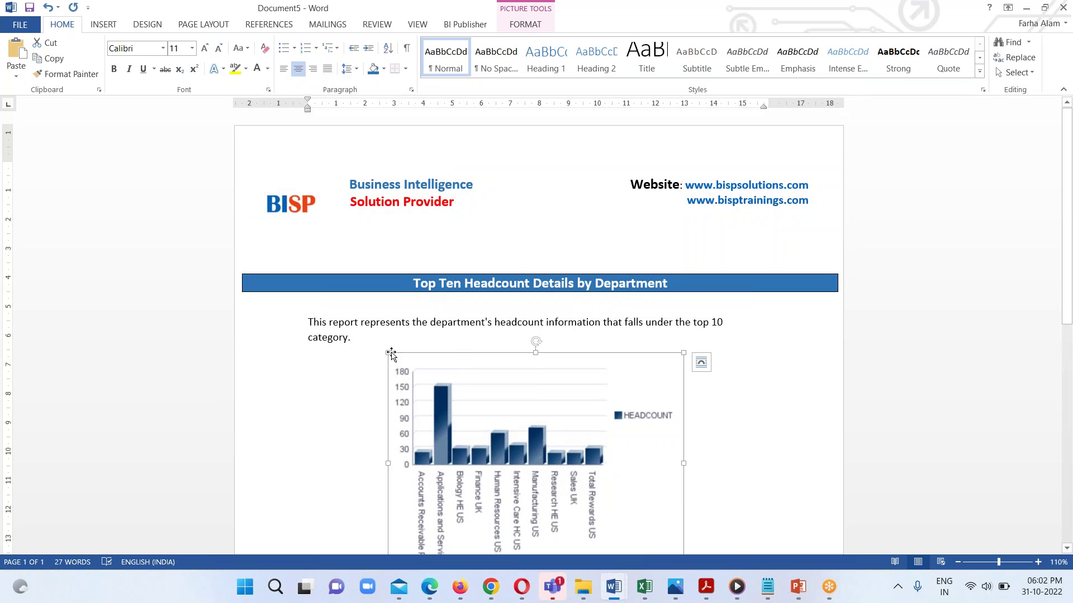
pyautogui.click(397, 333)
pyautogui.press('Return')
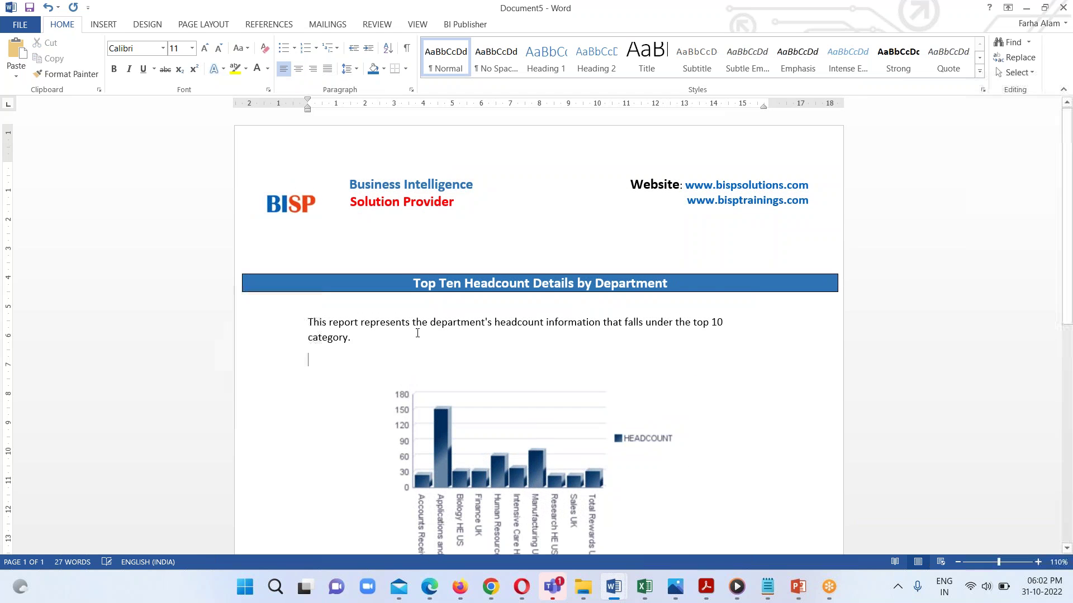
pyautogui.scroll(-5, 627, 467)
pyautogui.scroll(5, 628, 463)
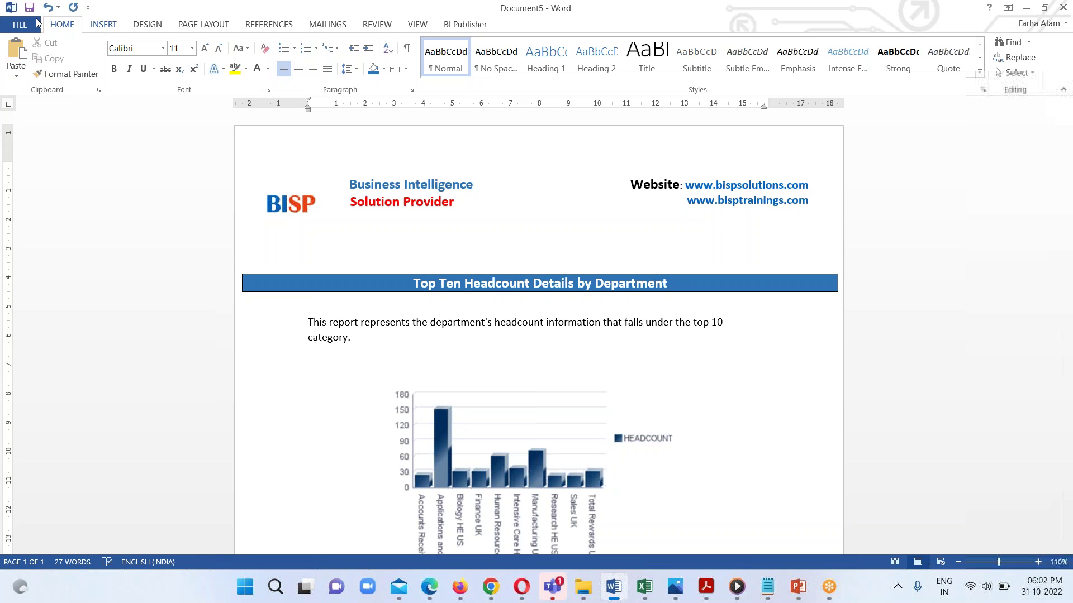
# Save the document to the Desktop folder as a Word document named Headcount Details by Dept1_31Oct22.
pyautogui.click(15, 27)
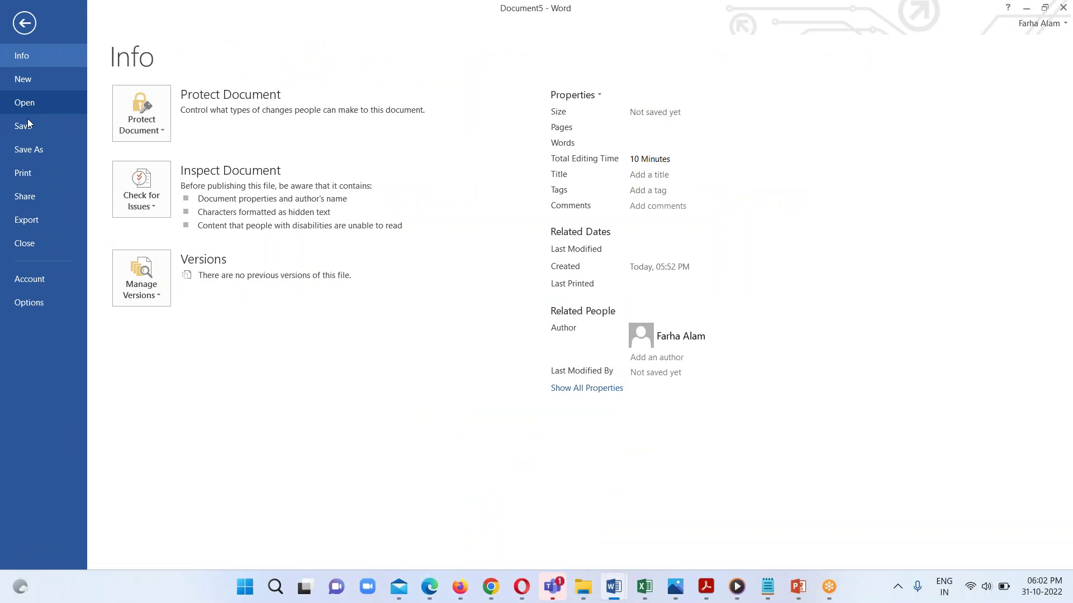
pyautogui.click(29, 149)
pyautogui.click(353, 332)
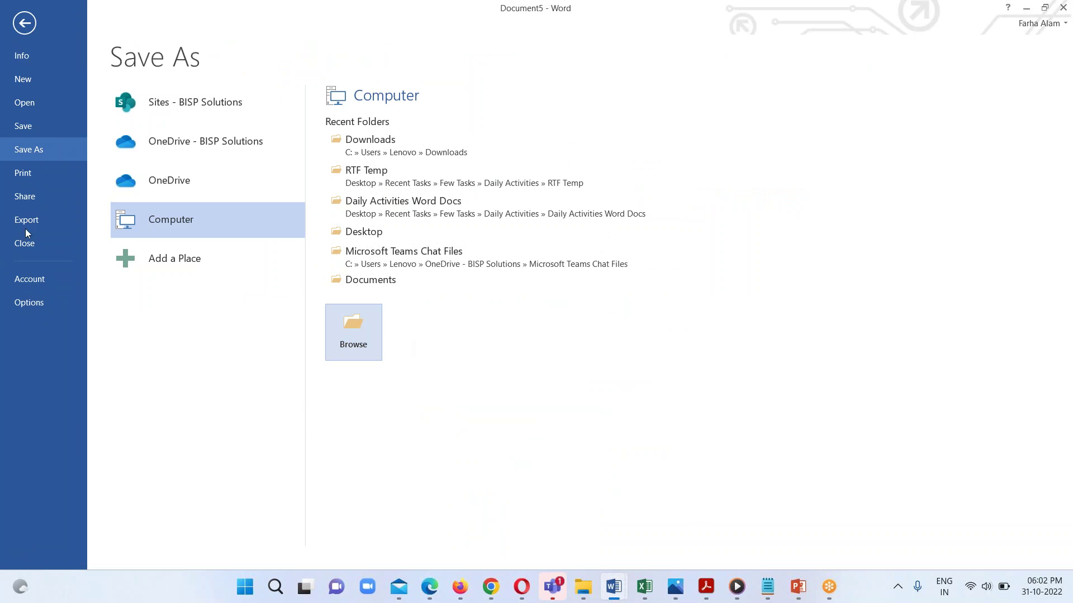
pyautogui.scroll(5, 56, 151)
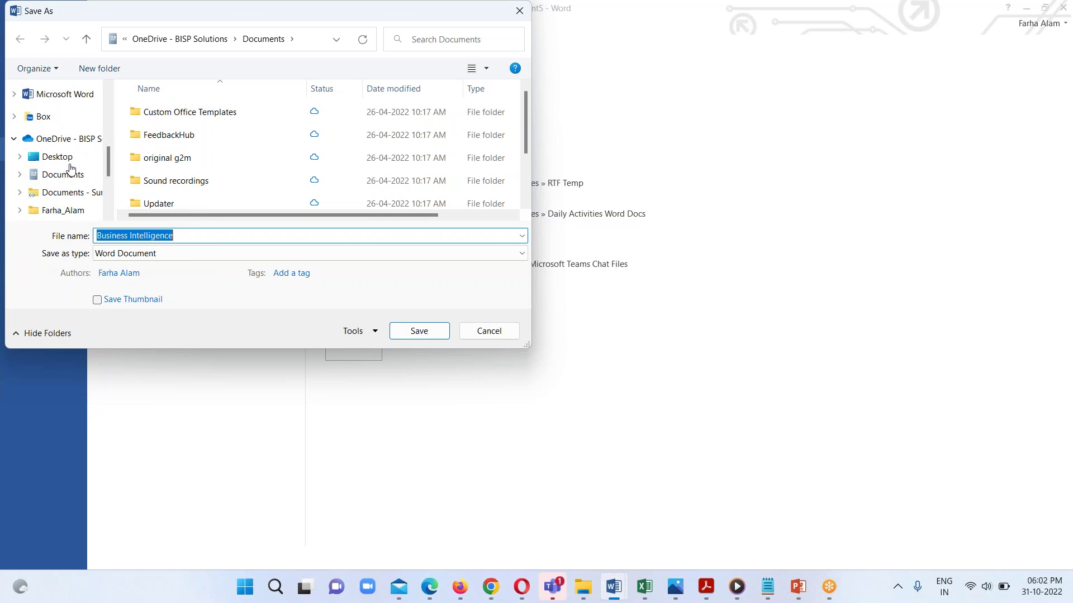
pyautogui.click(57, 157)
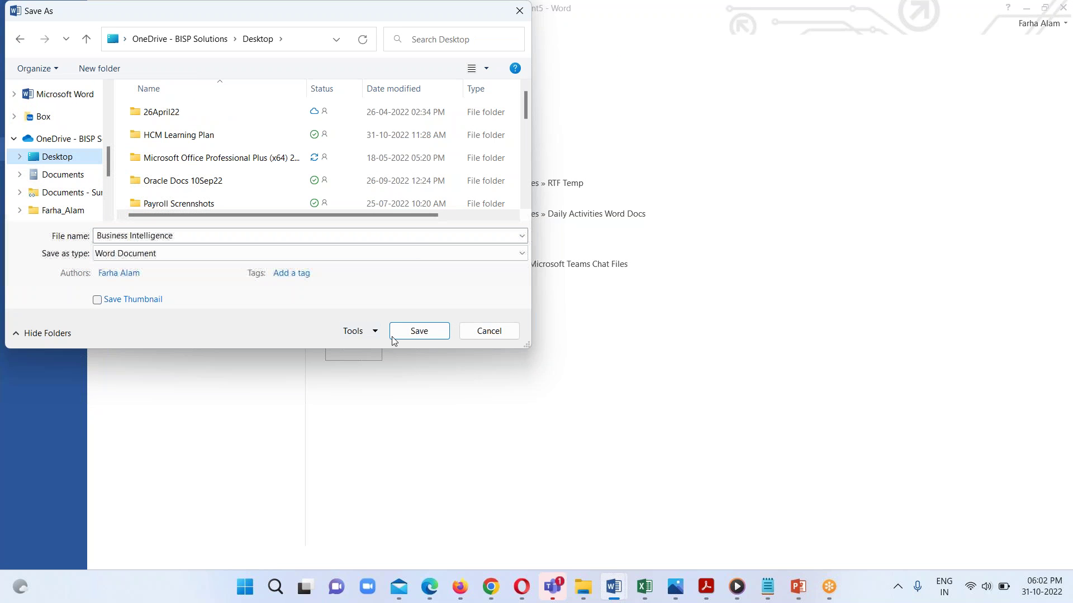
pyautogui.click(207, 235)
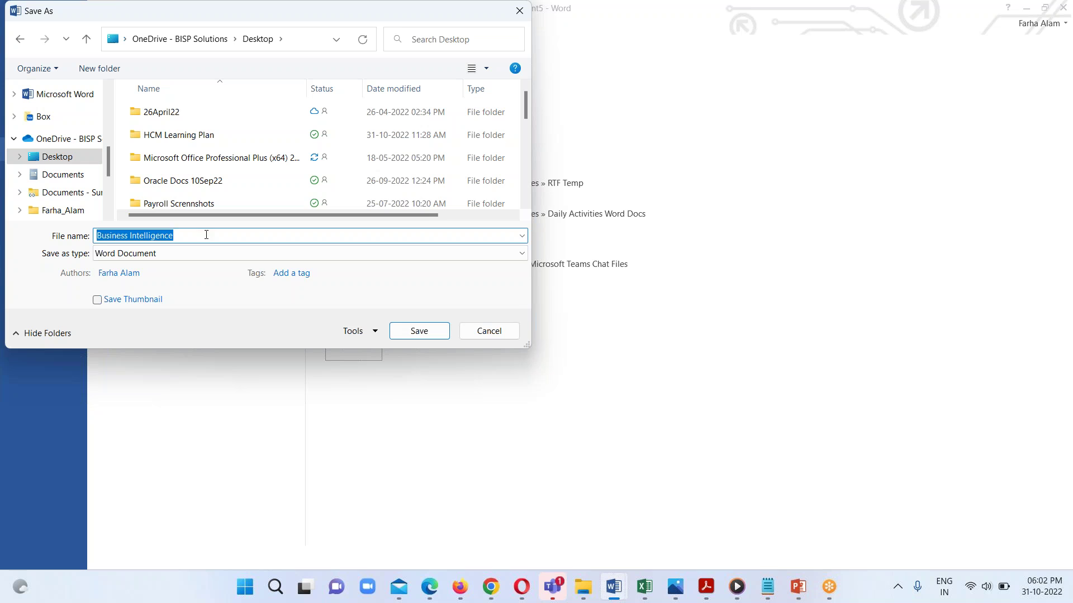
pyautogui.write('HE')
pyautogui.press('BackSpace')
pyautogui.press('BackSpace')
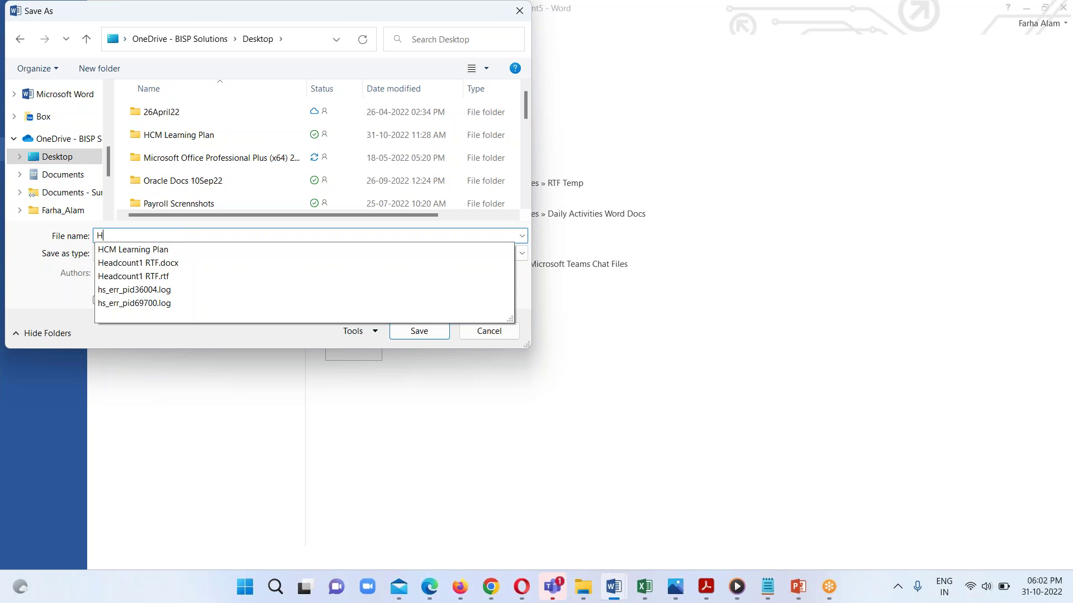
pyautogui.write('eadcount Details')
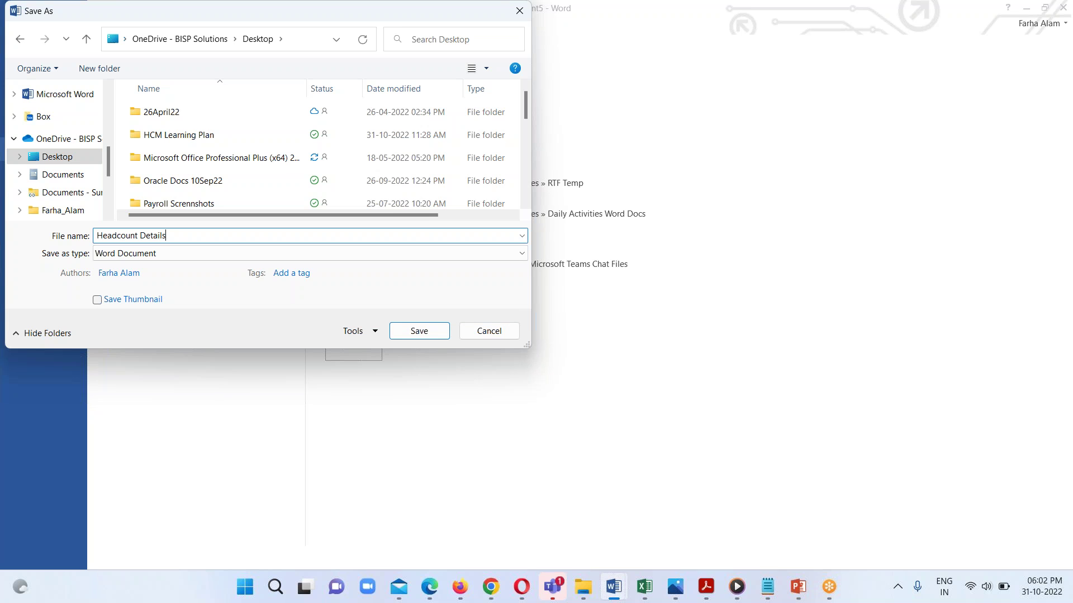
pyautogui.write(' by Dept1_31Oct22')
pyautogui.click(418, 332)
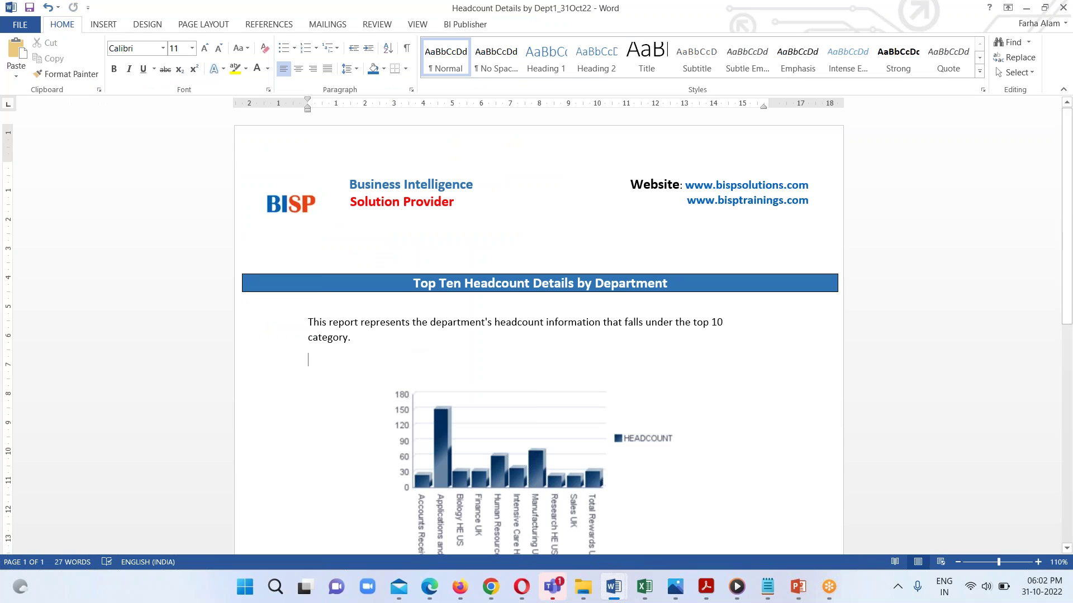
# Generate the report preview as RTF, saving the template in Downloads as the RTF file Headcount Details by Dept1_31Oct22.
pyautogui.scroll(-3, 769, 450)
pyautogui.scroll(3, 769, 450)
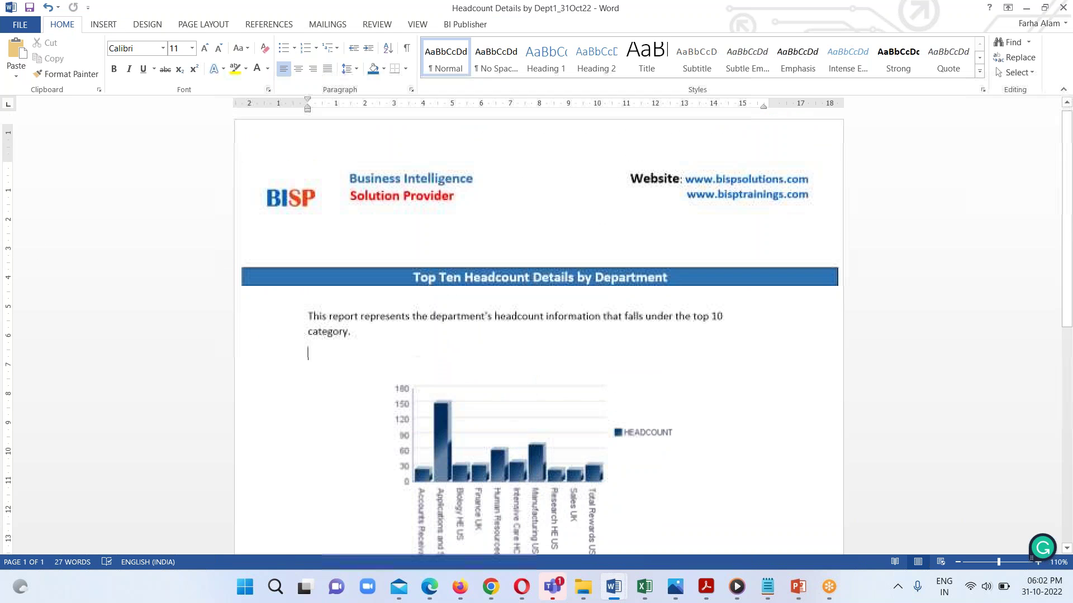
pyautogui.click(466, 25)
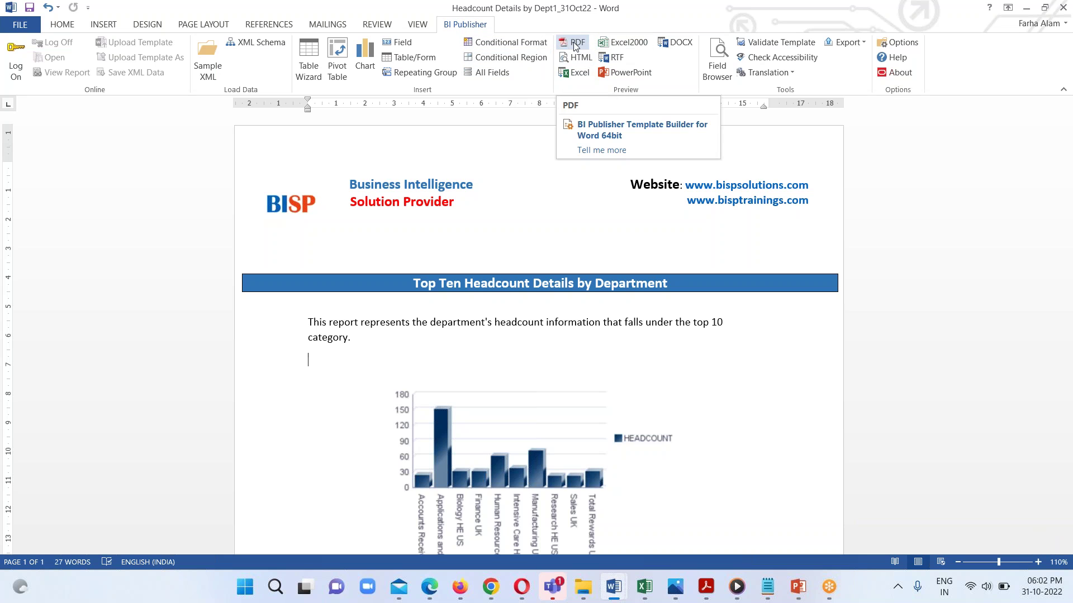
pyautogui.click(616, 59)
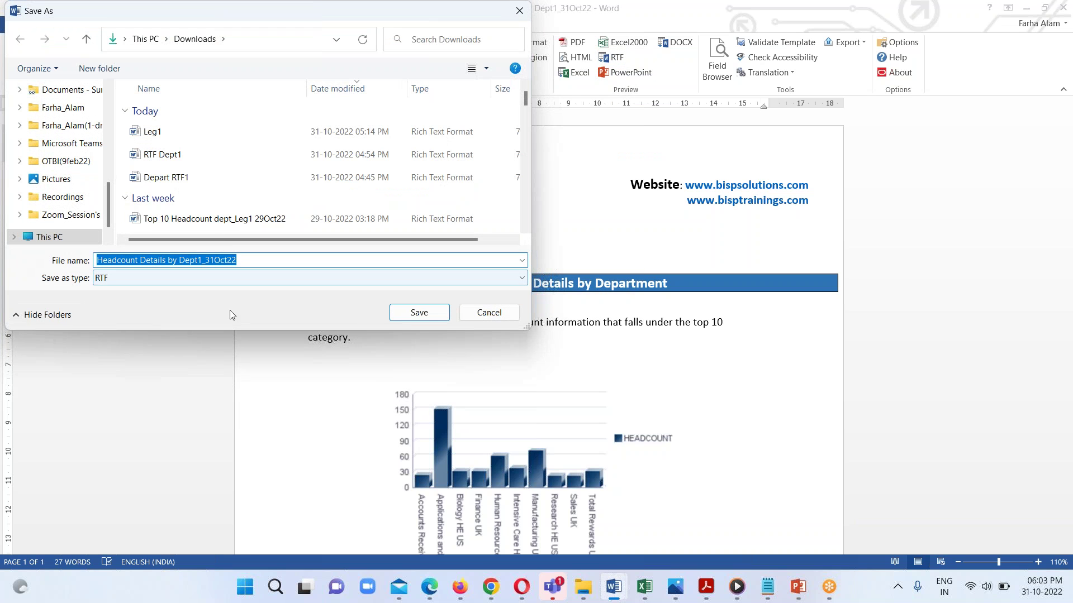
pyautogui.click(419, 312)
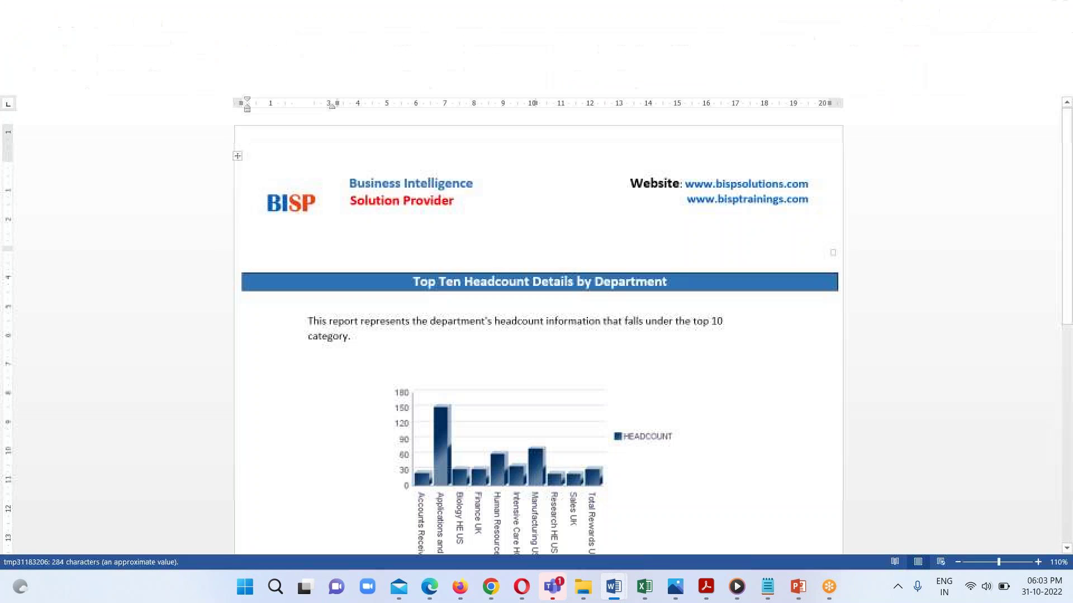
# Examine the generated RTF output, checking its header, report title, description and headcount bar chart.
pyautogui.scroll(-4, 763, 370)
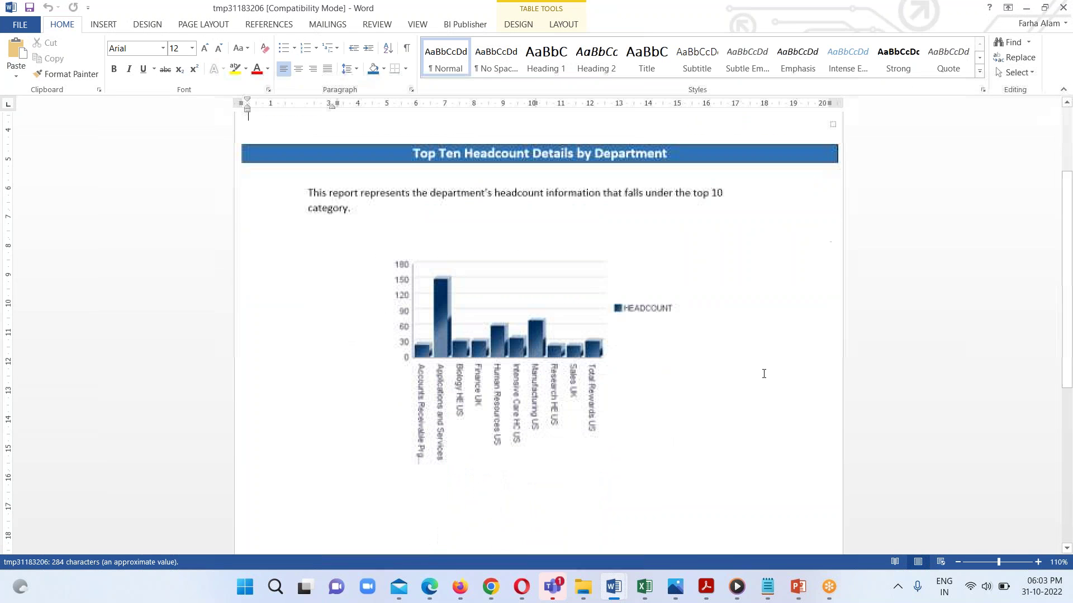
pyautogui.scroll(4, 758, 410)
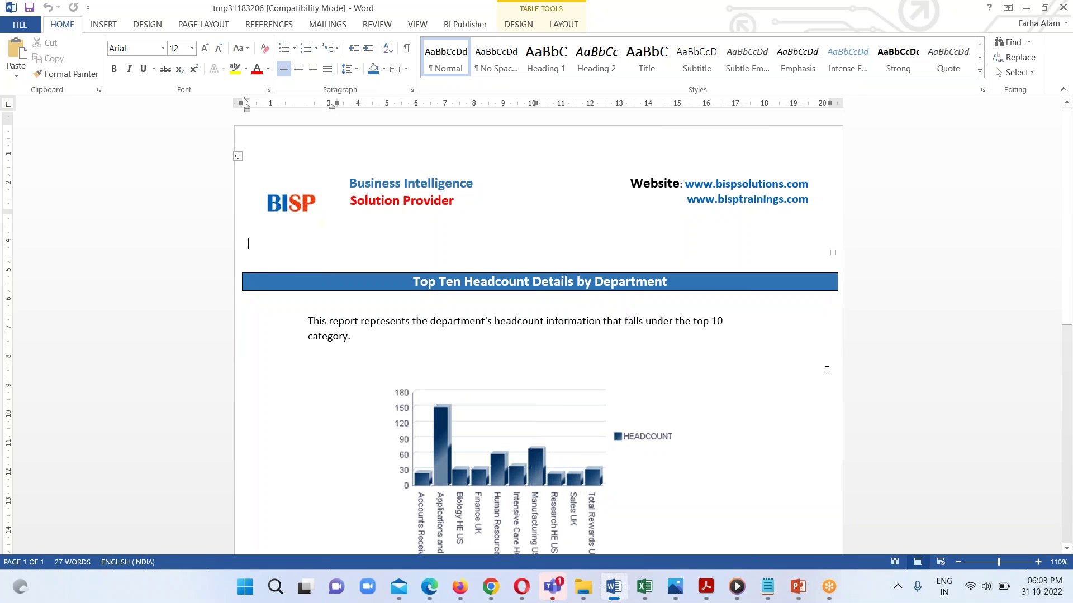
pyautogui.scroll(-2, 812, 380)
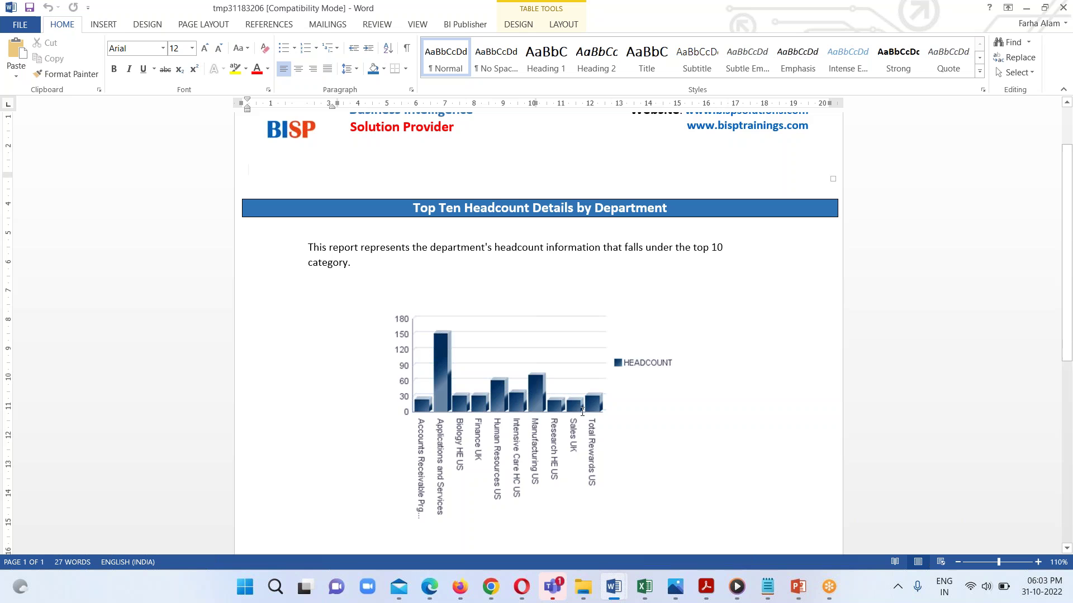
pyautogui.scroll(-3, 648, 409)
pyautogui.scroll(2, 705, 416)
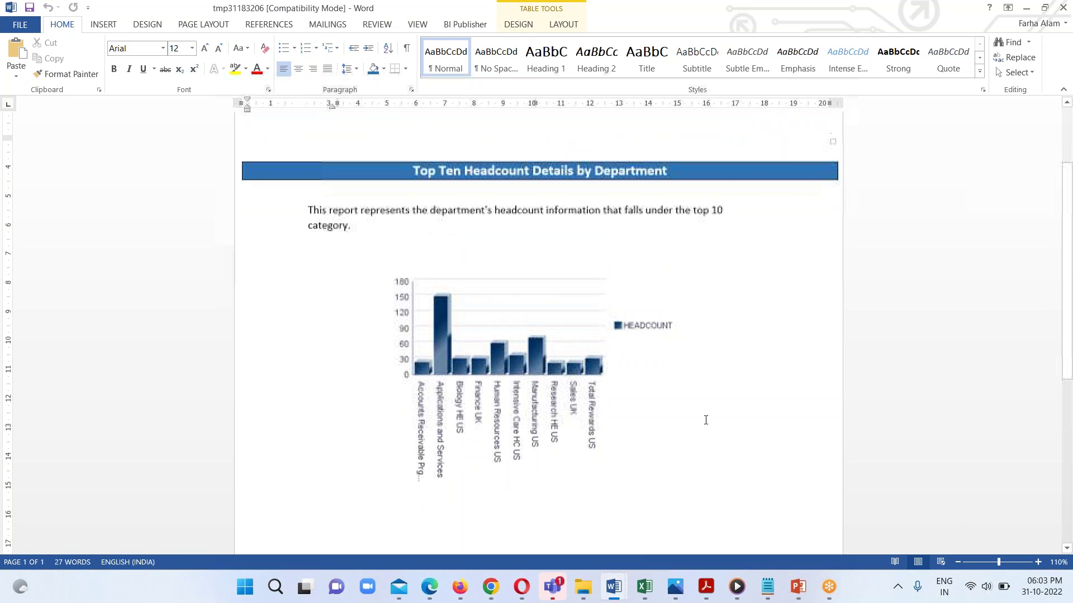
pyautogui.scroll(1, 705, 420)
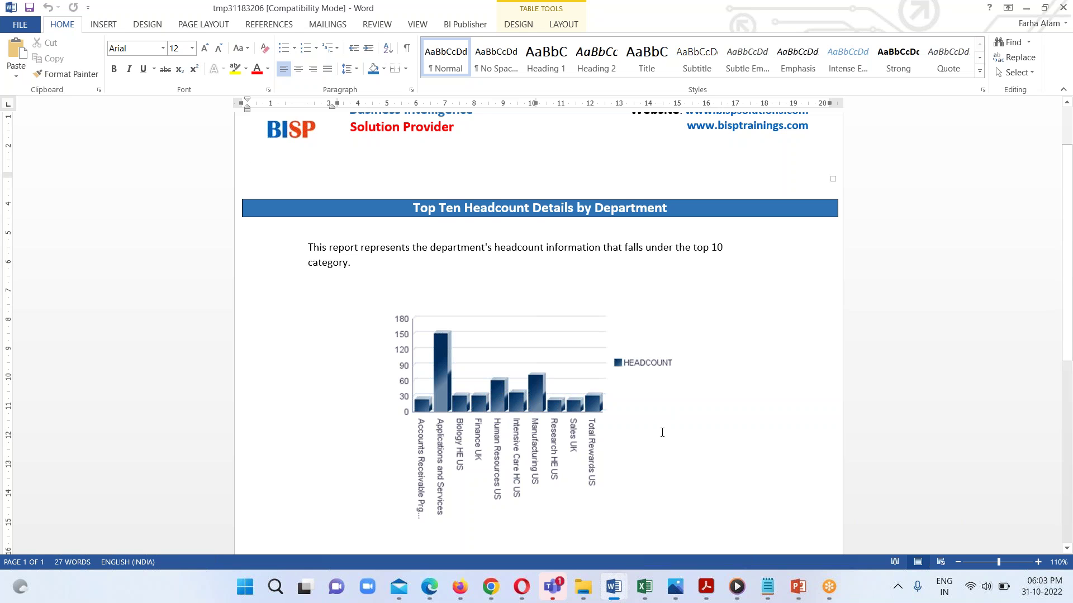
pyautogui.scroll(-3, 551, 468)
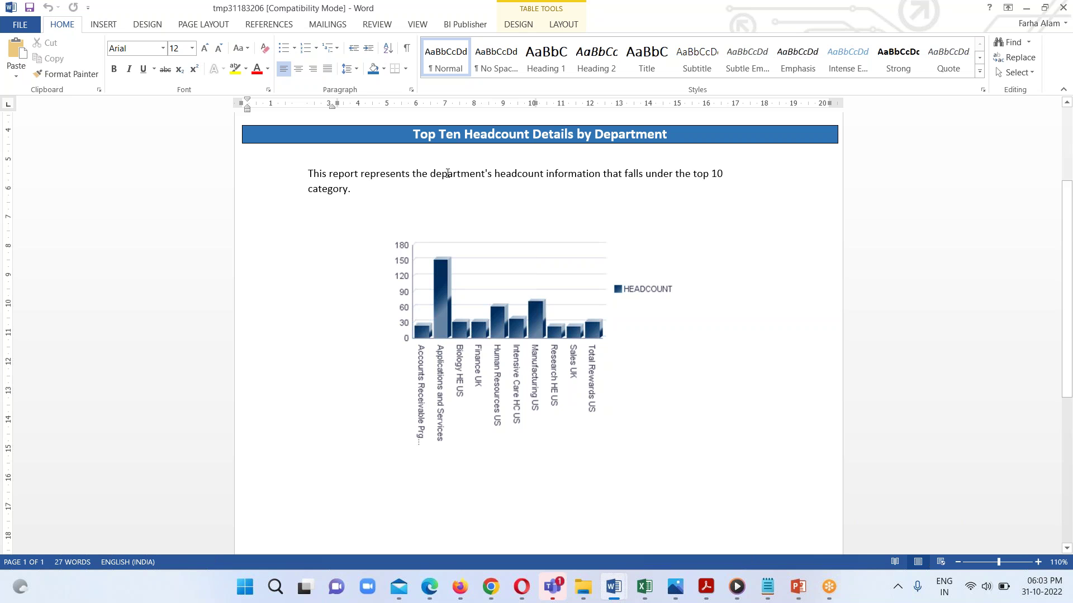
pyautogui.scroll(6, 505, 287)
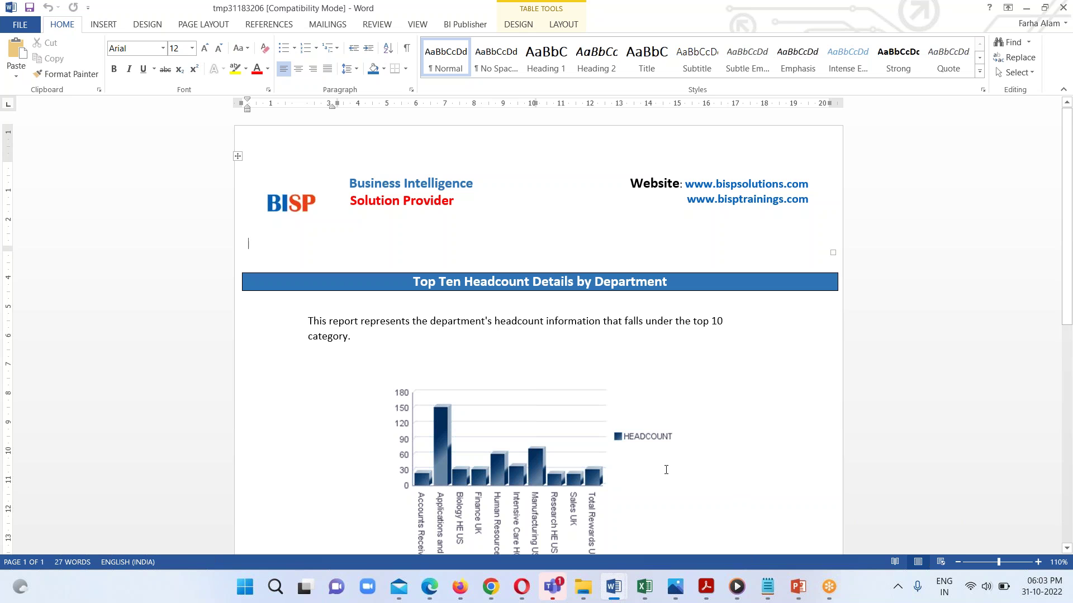
pyautogui.scroll(-4, 666, 468)
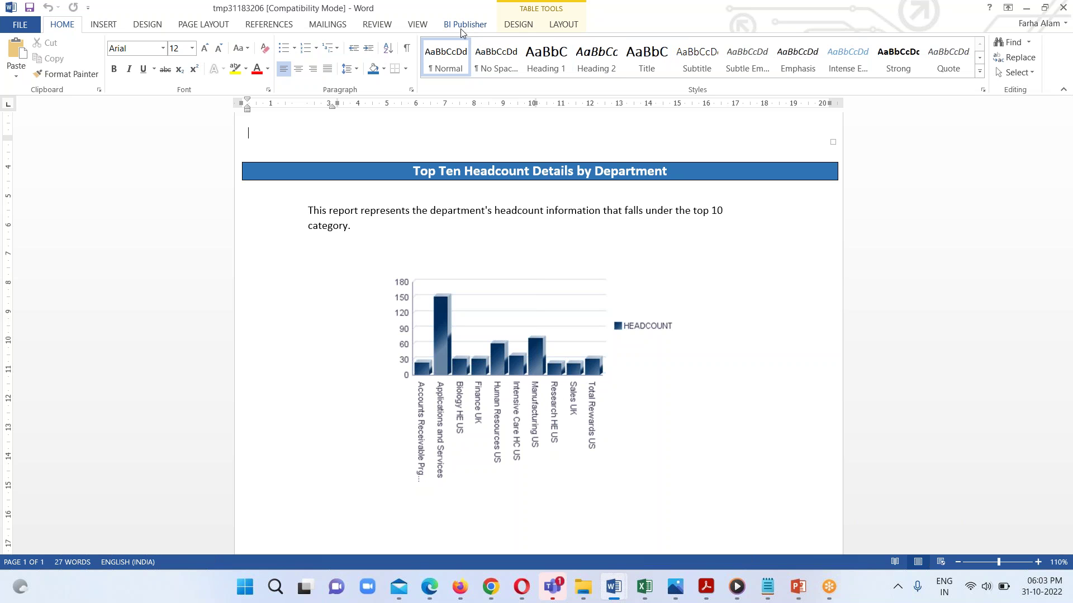
# Return to the Headcount Details template and review the chart types offered by the chart builder, closing it without inserting a chart.
pyautogui.moveTo(620, 595)
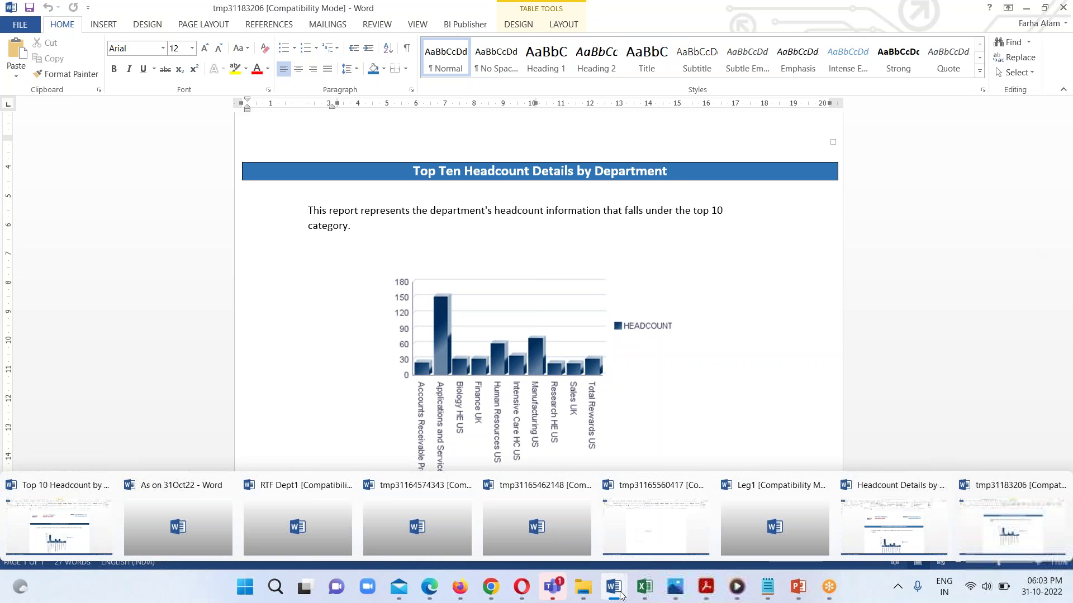
pyautogui.click(893, 525)
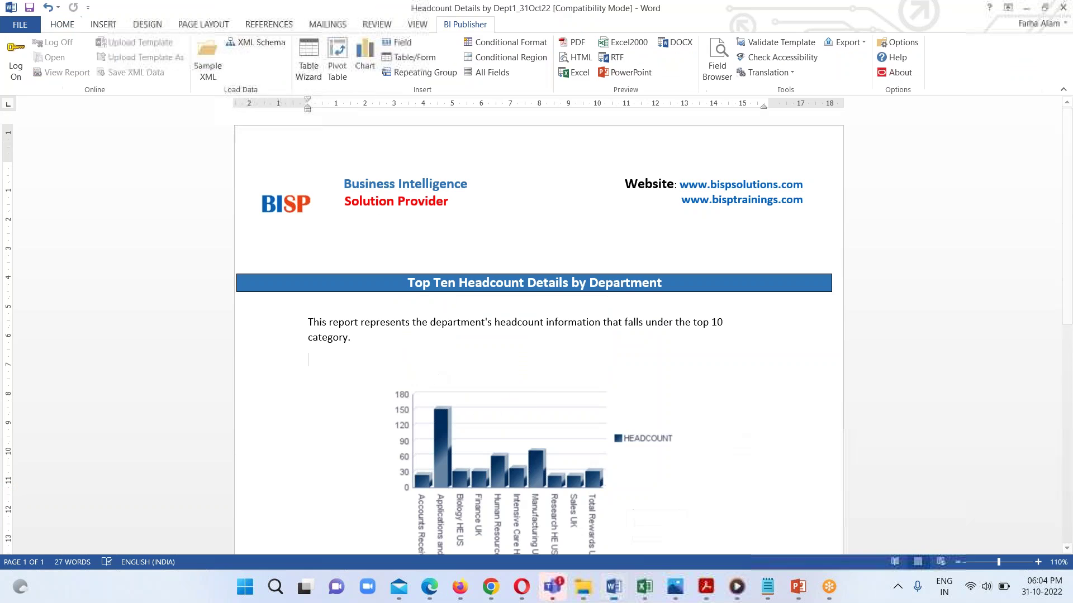
pyautogui.click(366, 63)
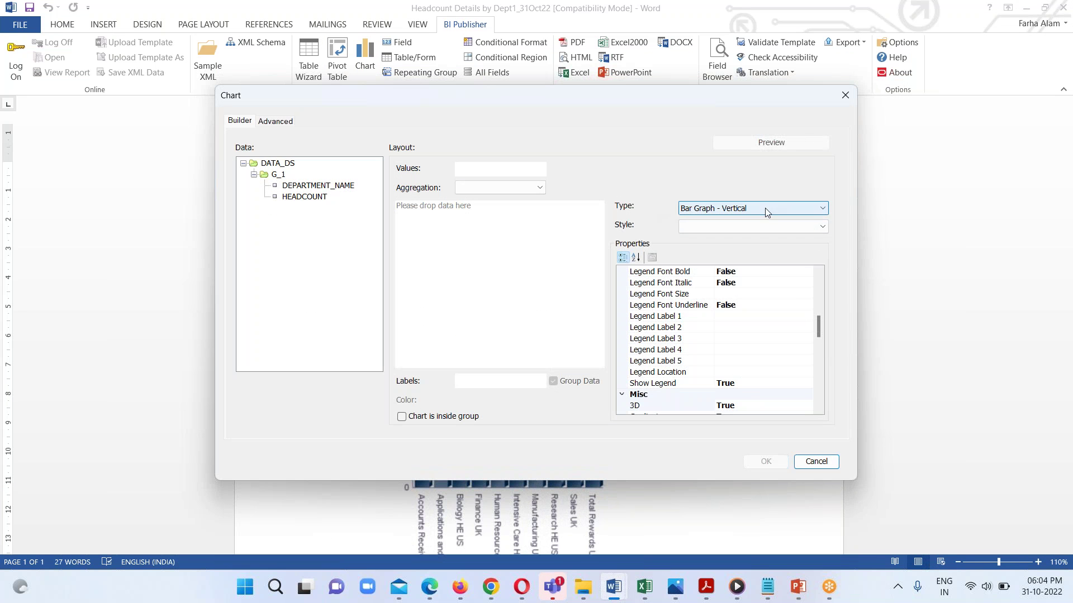
pyautogui.click(809, 207)
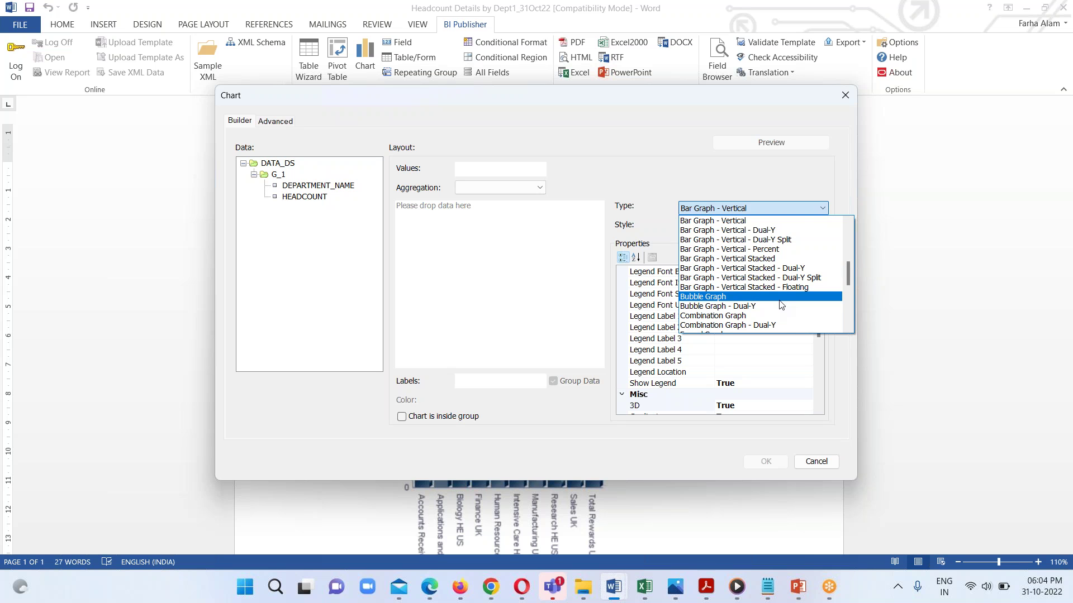
pyautogui.scroll(2, 718, 245)
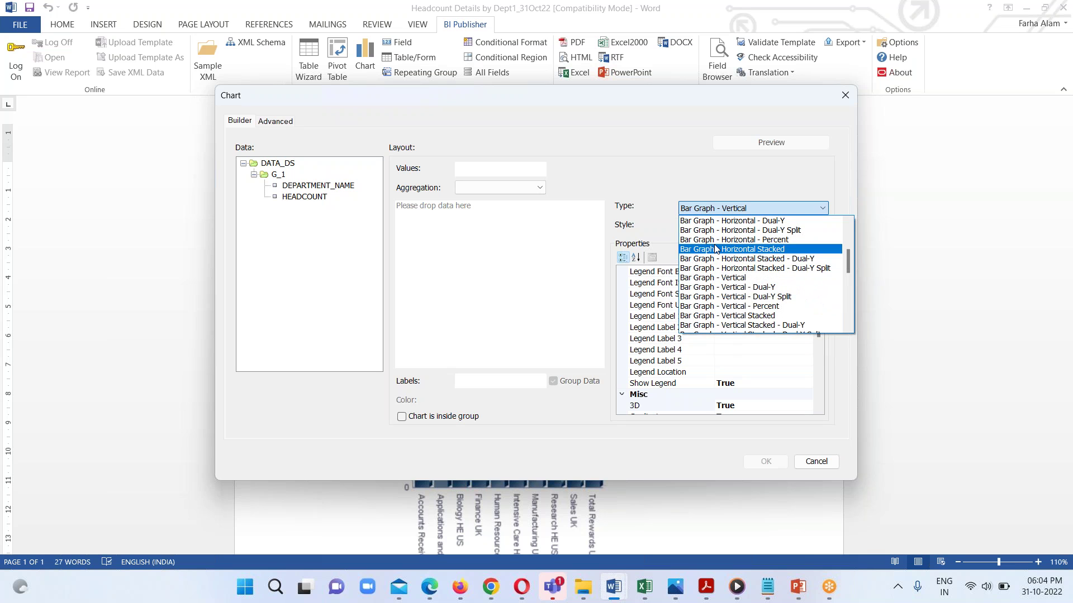
pyautogui.scroll(2, 720, 268)
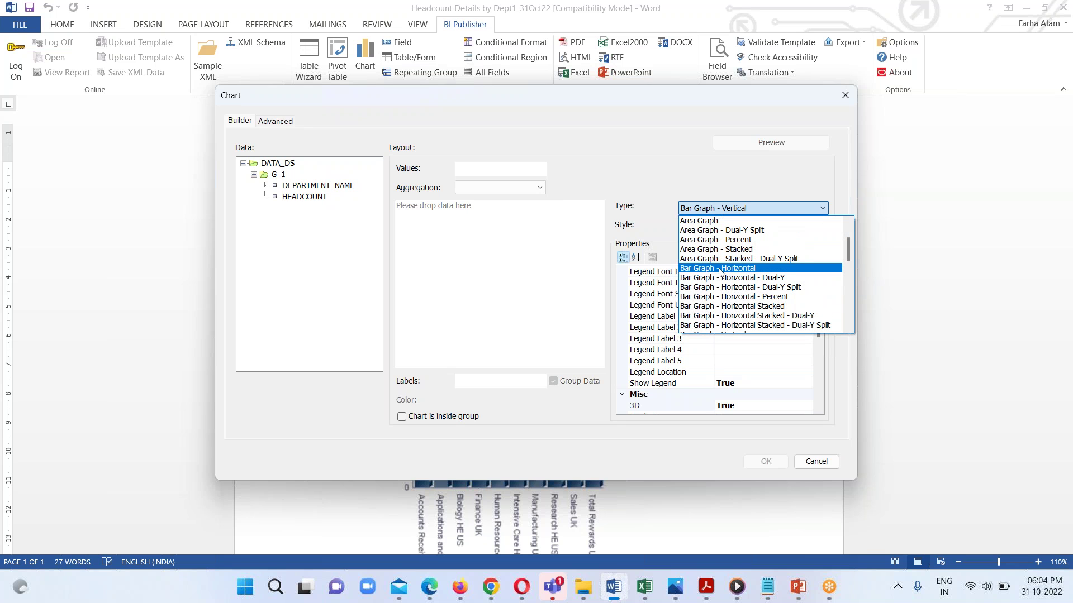
pyautogui.scroll(-1, 785, 279)
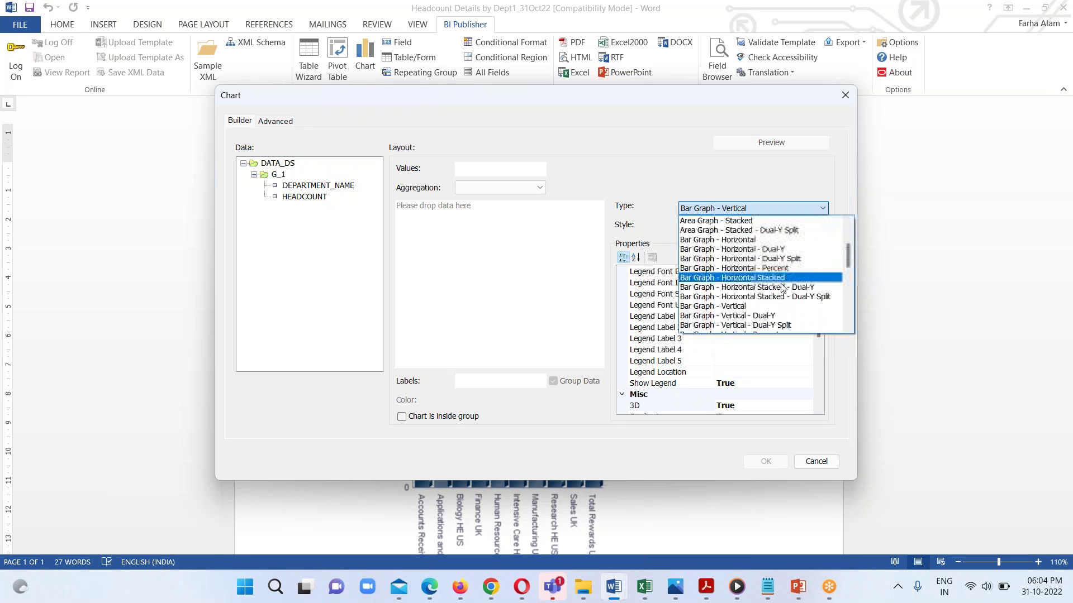
pyautogui.scroll(3, 784, 279)
pyautogui.scroll(-3, 779, 271)
pyautogui.scroll(-4, 779, 271)
pyautogui.scroll(-1, 721, 302)
pyautogui.scroll(-4, 774, 300)
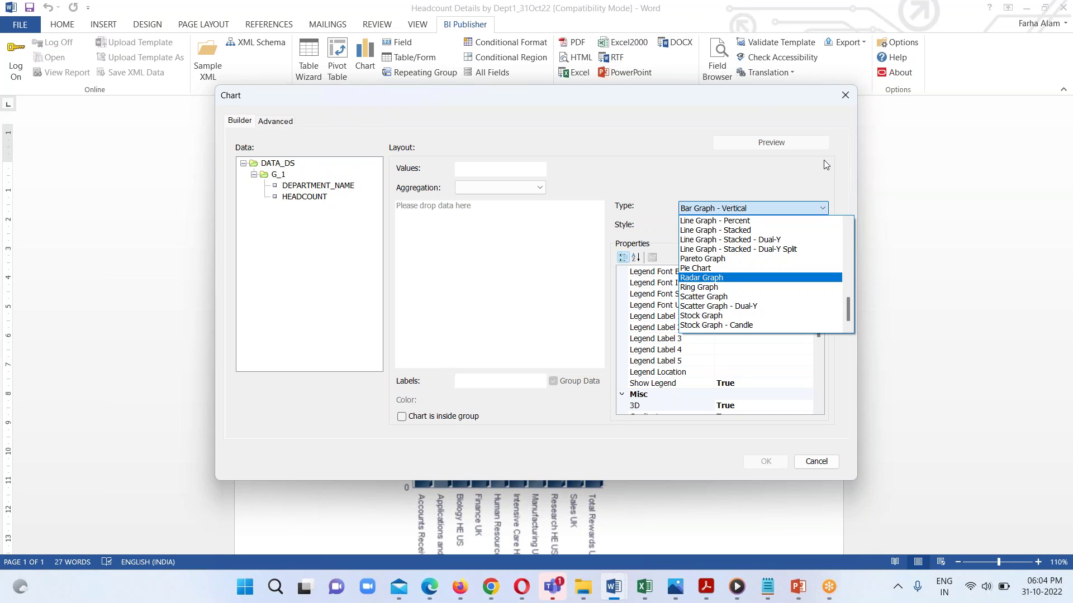
pyautogui.click(844, 103)
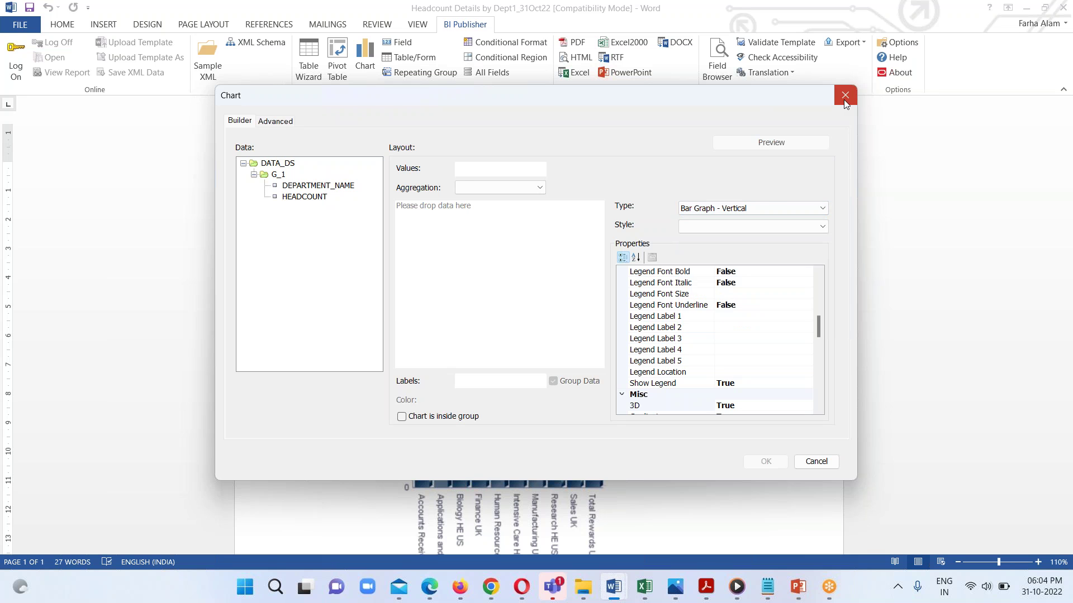
pyautogui.click(844, 96)
# Switch to the PowerPoint presentation on RTF templates using charts and start its slide show from the first slide.
pyautogui.scroll(-3, 730, 378)
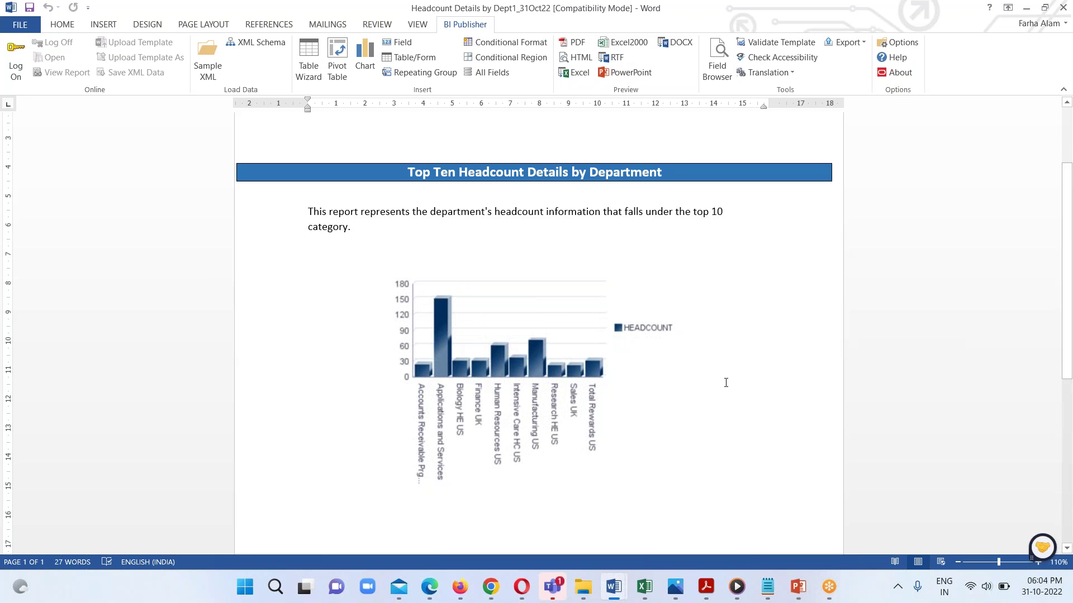
pyautogui.click(799, 586)
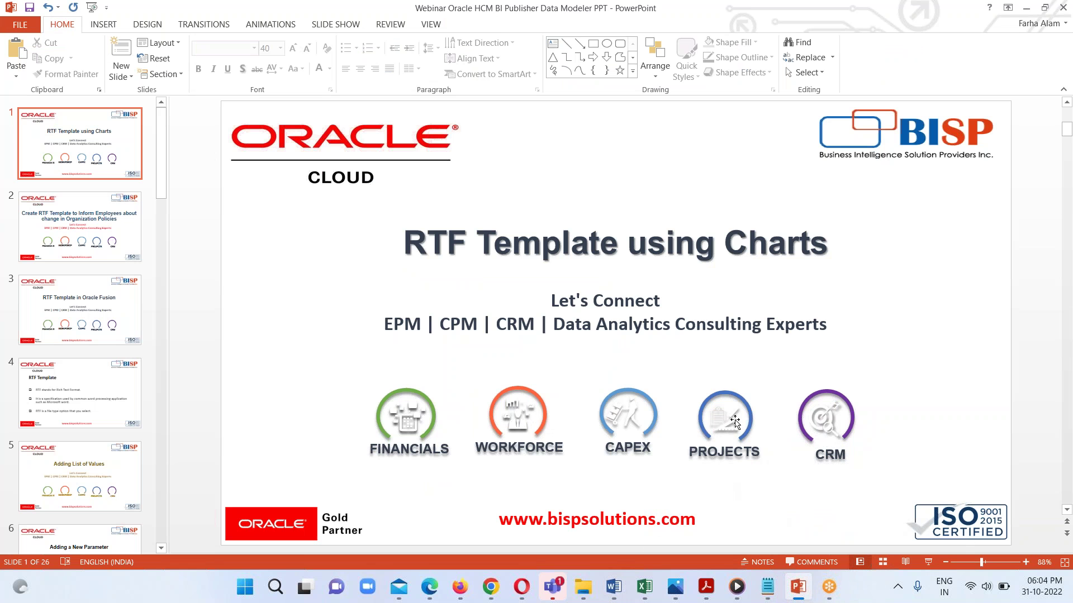
pyautogui.press('F5')
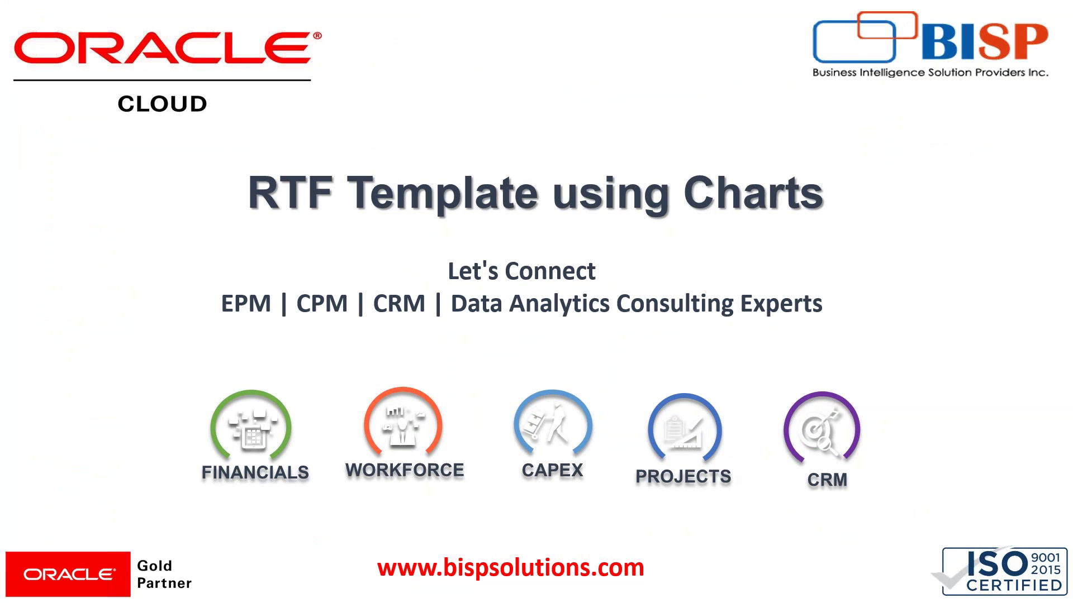